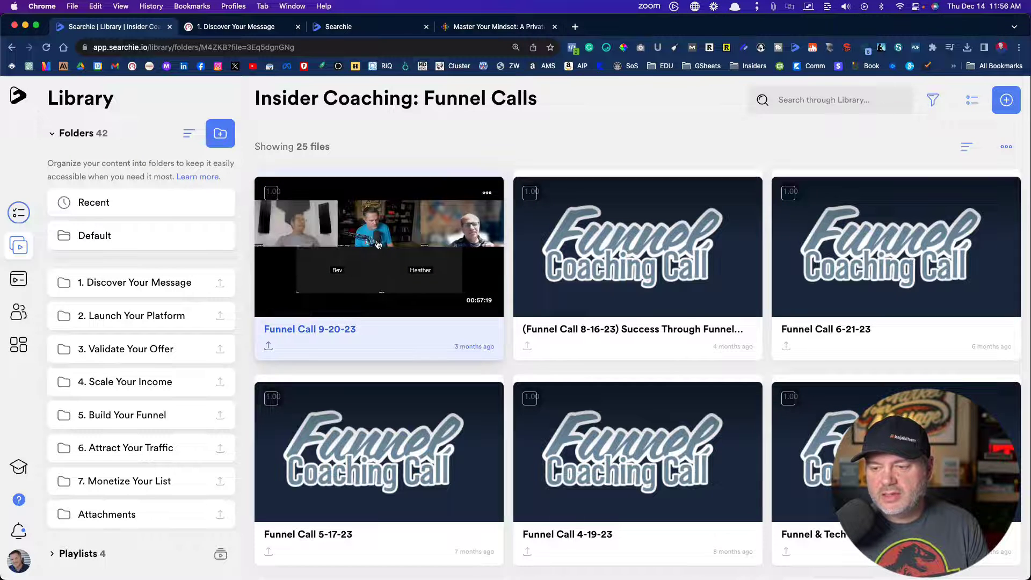
Open the Funnel Call 9-20-23 transcript editor and scroll through the timestamped 57:19 transcript
click(377, 244)
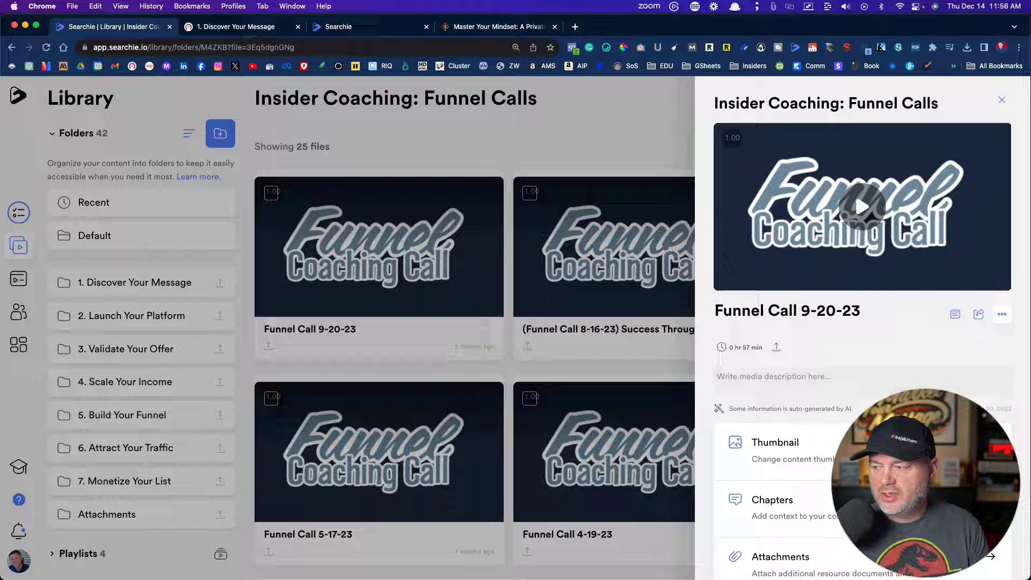
click(952, 313)
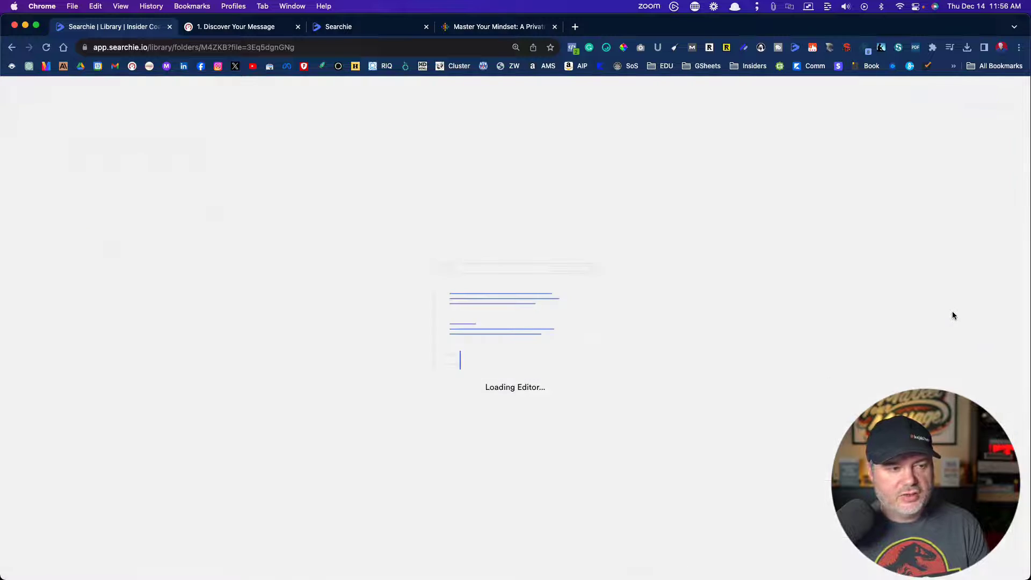
scroll(557, 340, down, 6)
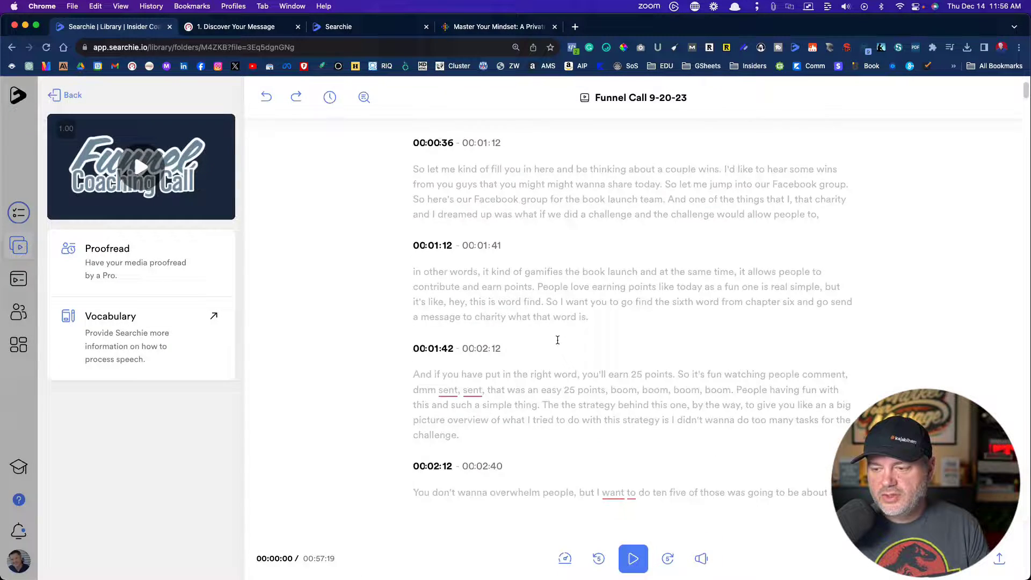
scroll(557, 340, down, 15)
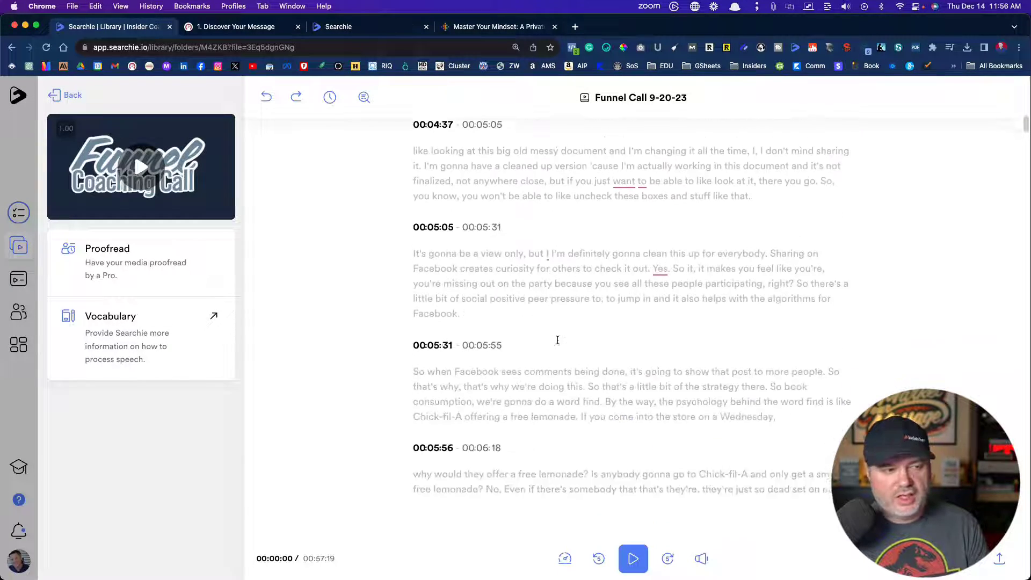
scroll(557, 340, down, 5)
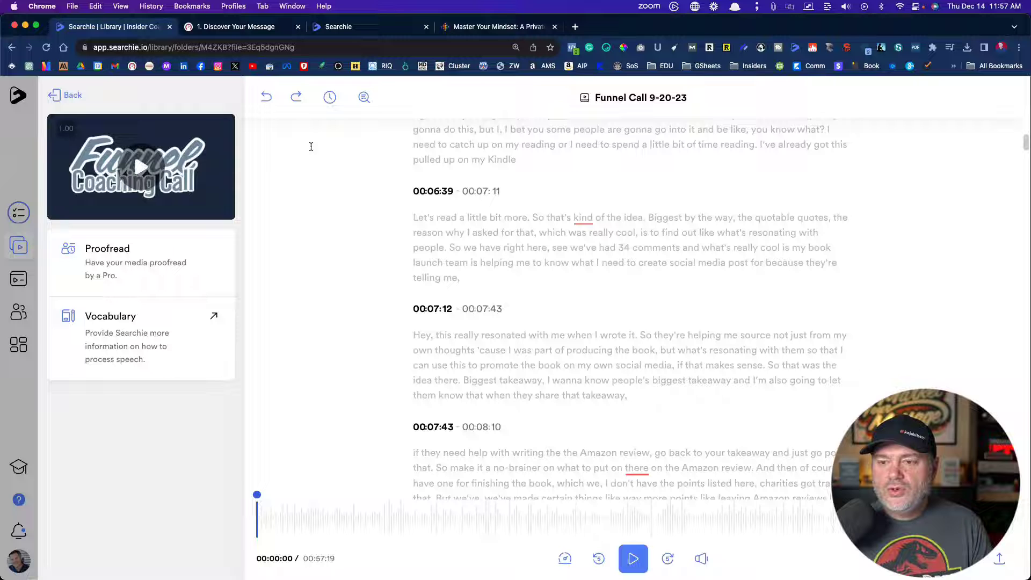
In the community site, go to Coaching Call Replays and open the Funnels & Tech Call Replays post
click(229, 30)
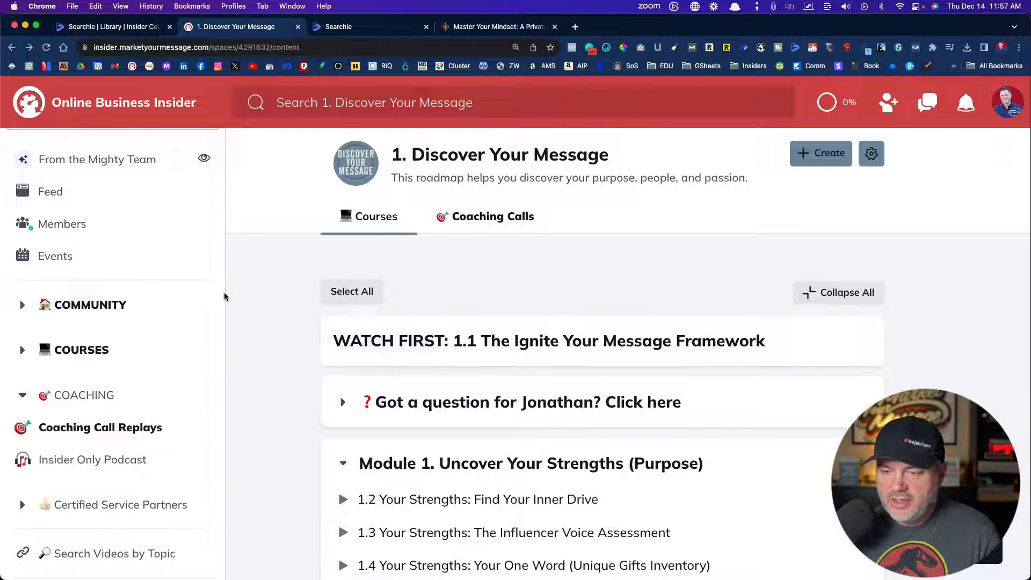
scroll(78, 368, down, 3)
click(83, 326)
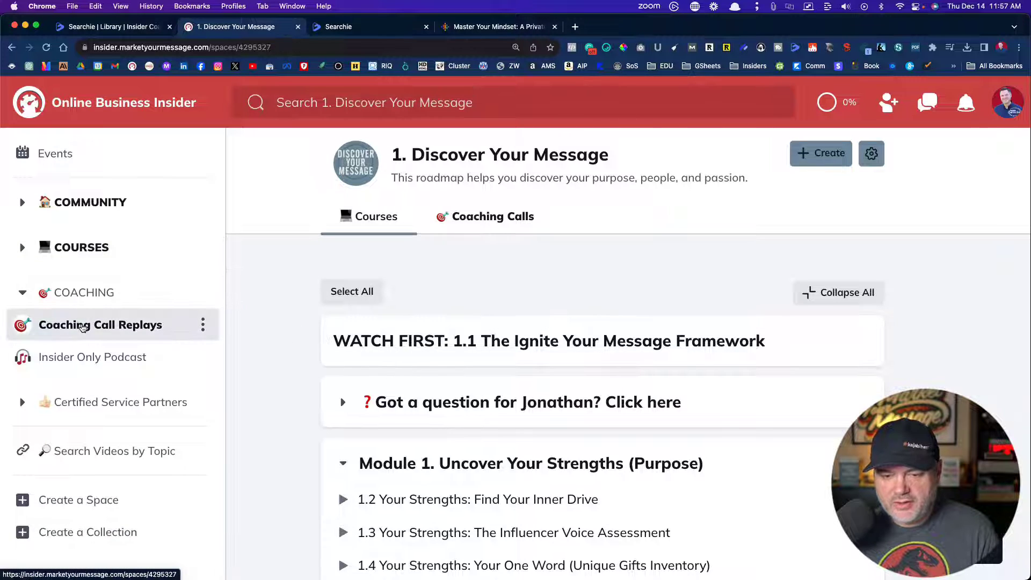
scroll(322, 410, down, 8)
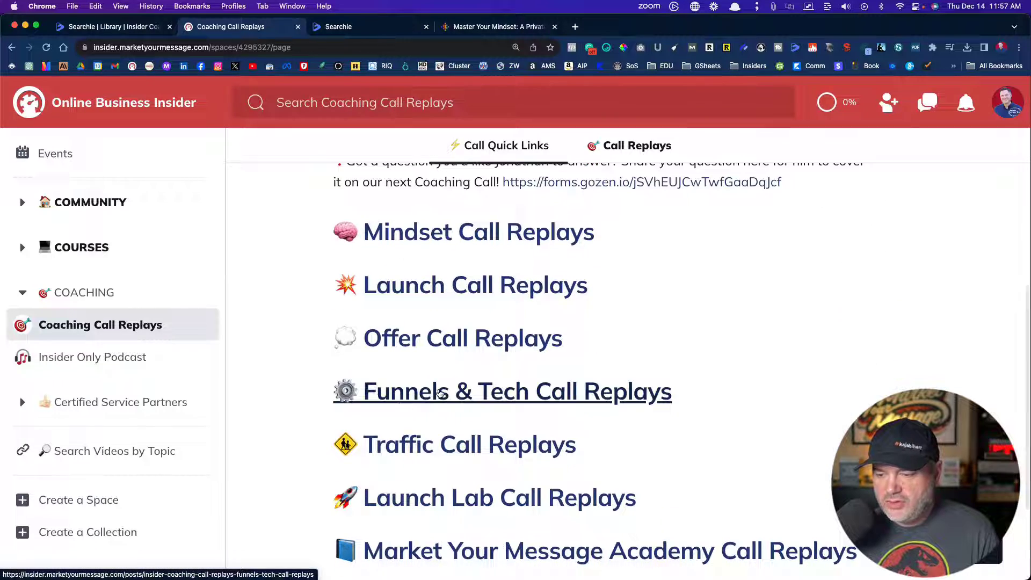
click(426, 394)
Open the Funnel Call 9-20-23 lesson and briefly play, then pause, its embedded video
scroll(361, 356, down, 9)
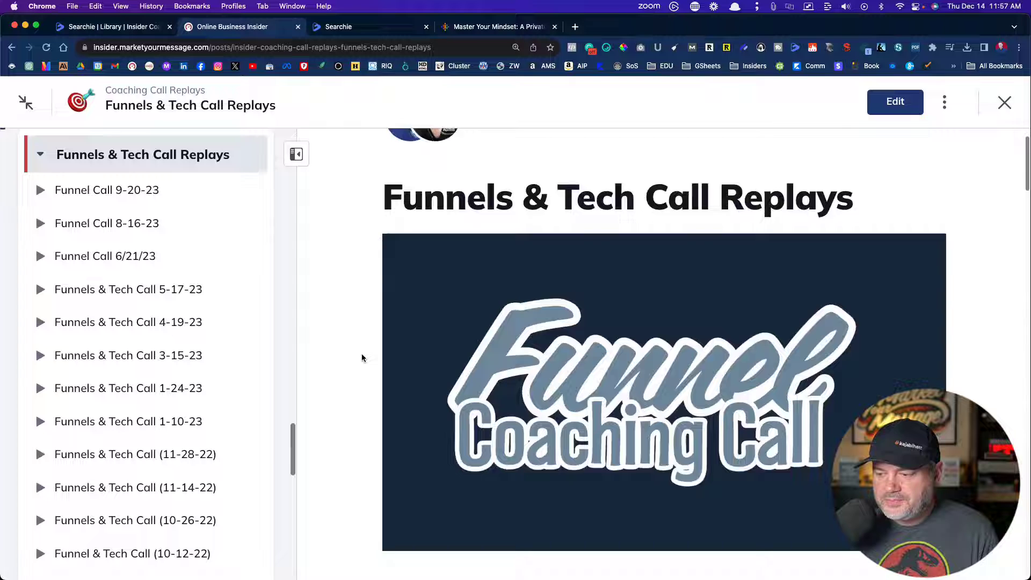
click(533, 258)
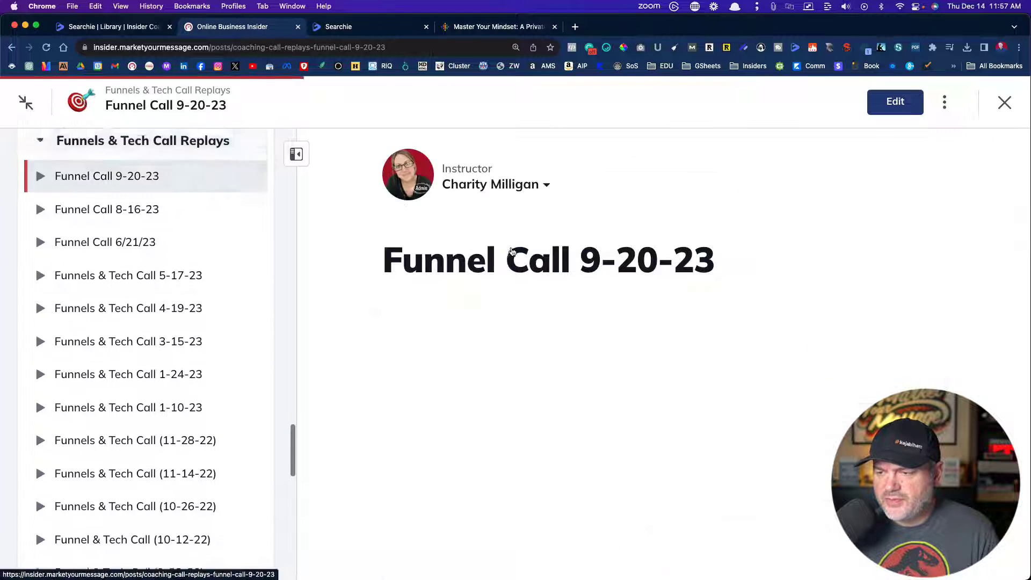
scroll(341, 267, down, 3)
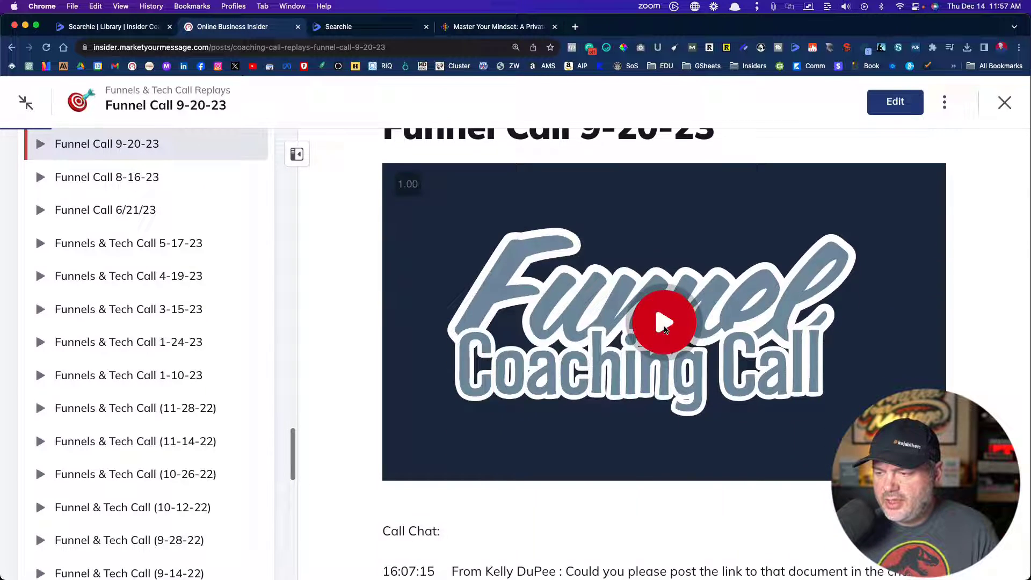
click(663, 322)
click(398, 465)
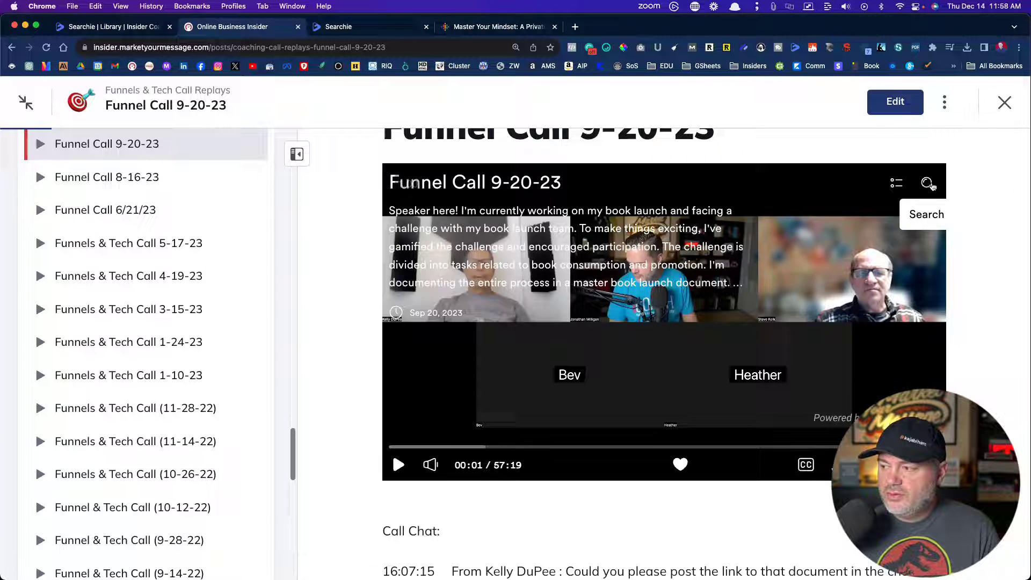
Search the video's transcript for 'matchmaker' and jump to the 17:32 mention
click(928, 184)
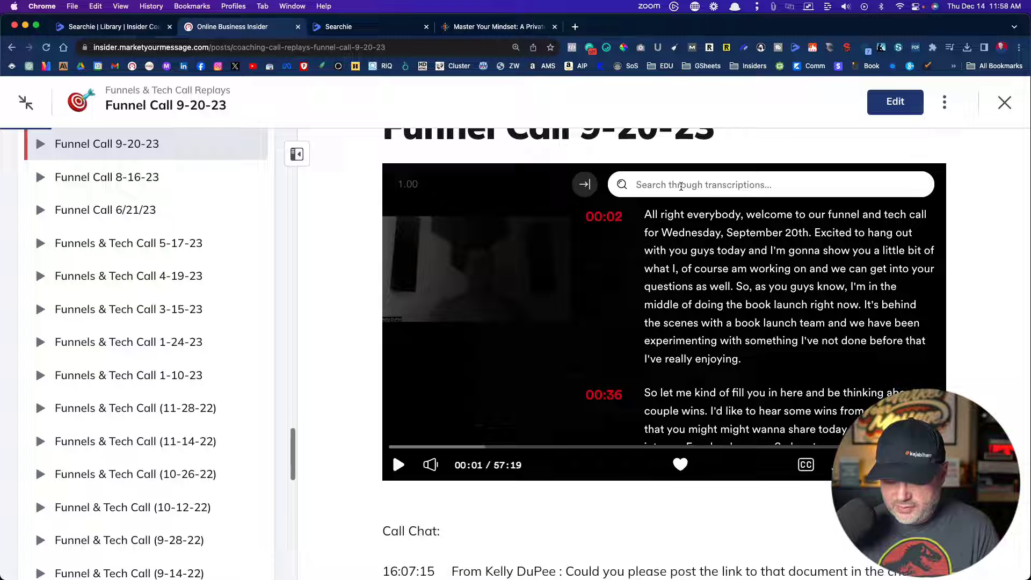
click(681, 186)
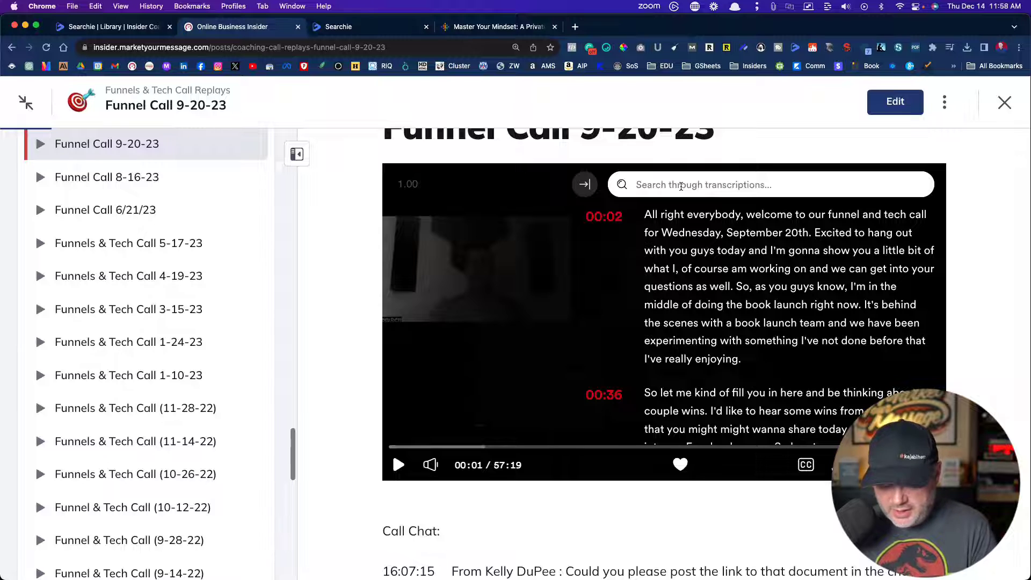
text(matchm)
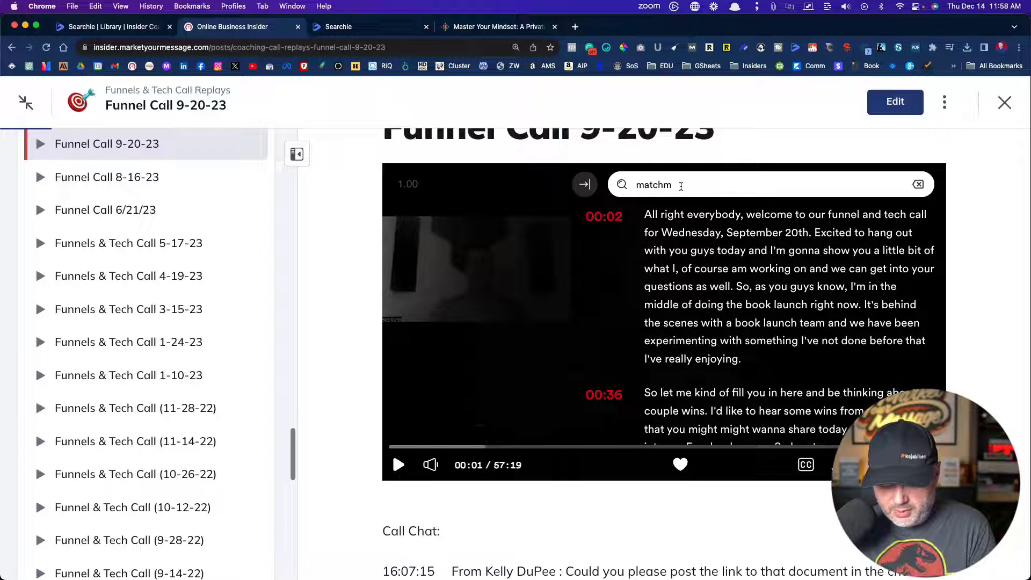
text(aker)
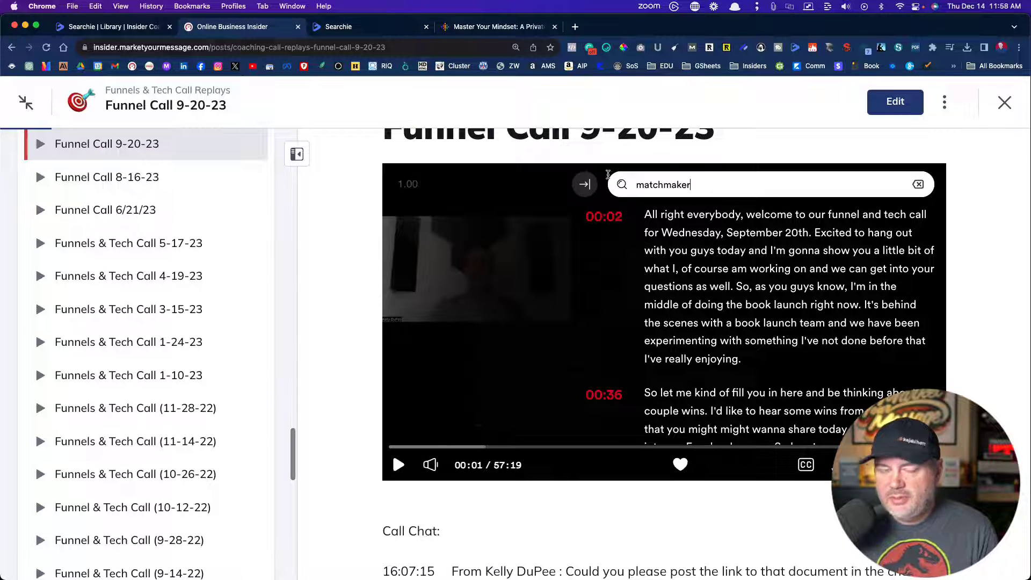
key(Return)
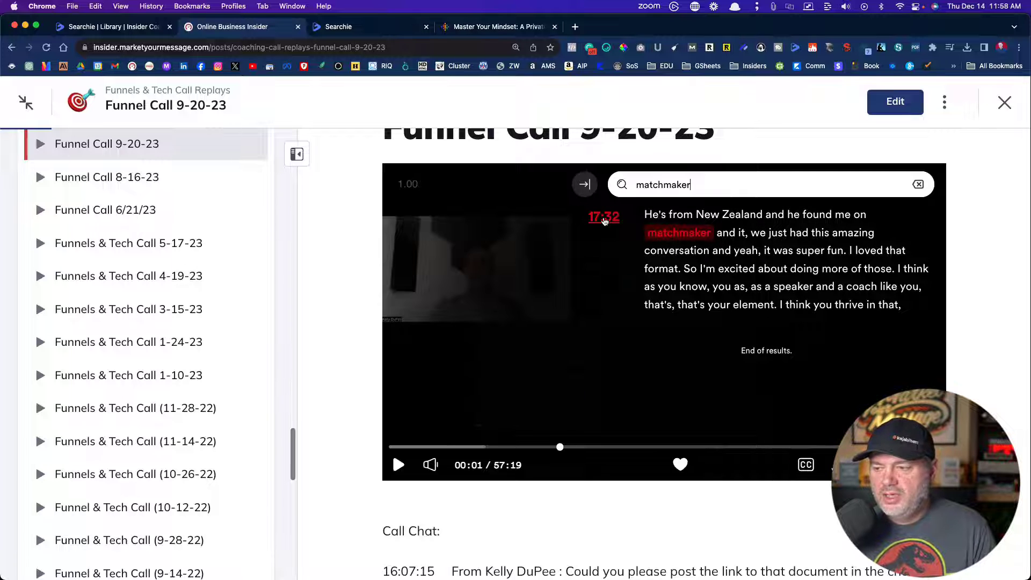
click(604, 221)
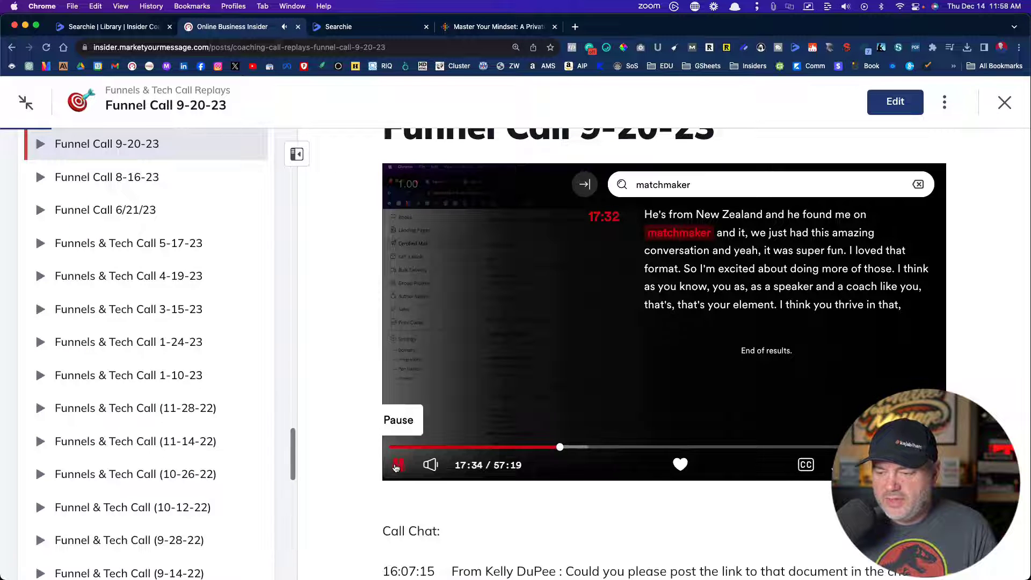
Pause, resume in full video view, then pause the call again at the matchmaker moment
click(439, 374)
key(space)
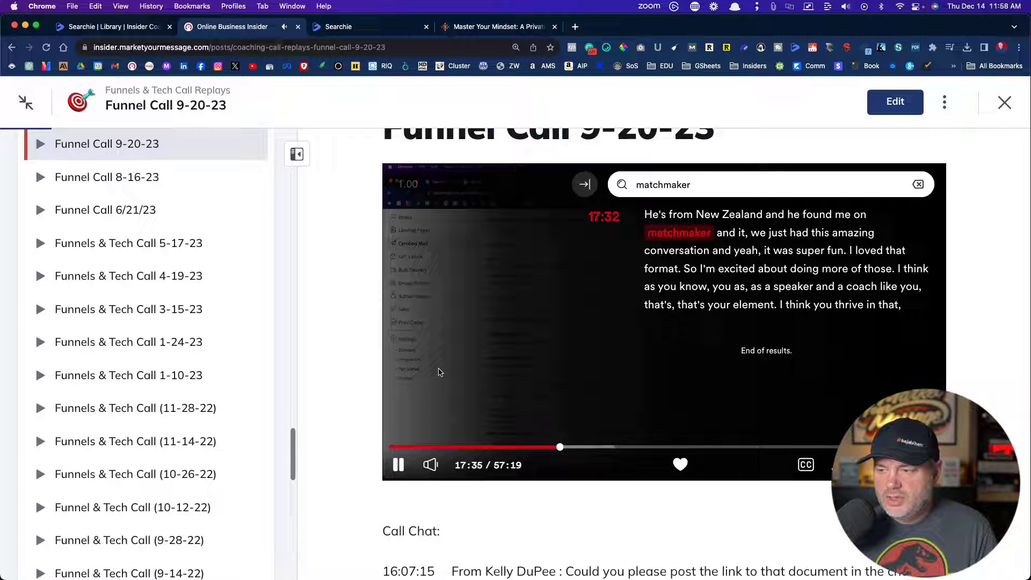
click(584, 184)
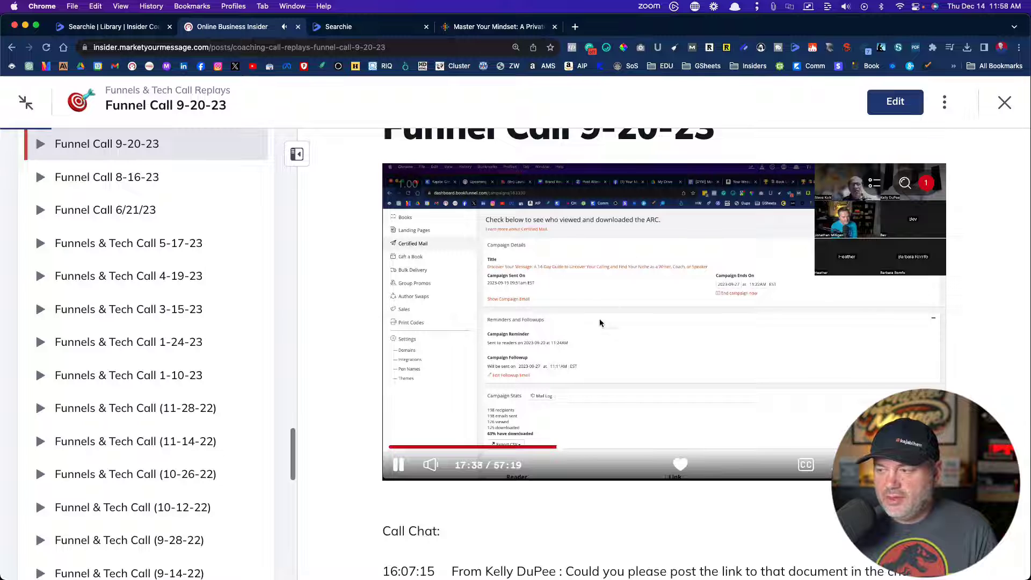
click(388, 470)
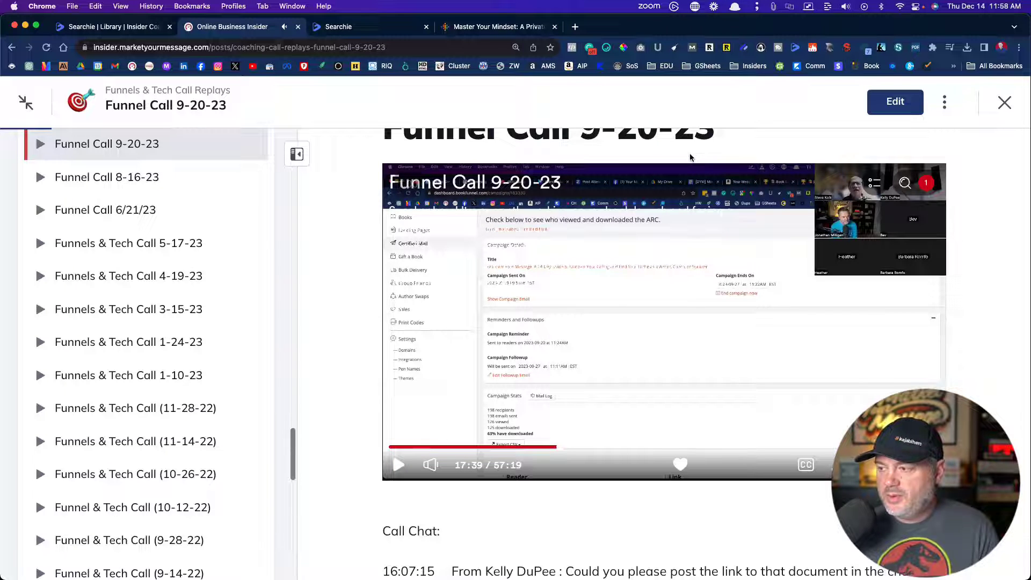
Show the player's chapter list and scroll through its eight chapters to 55:57
click(875, 184)
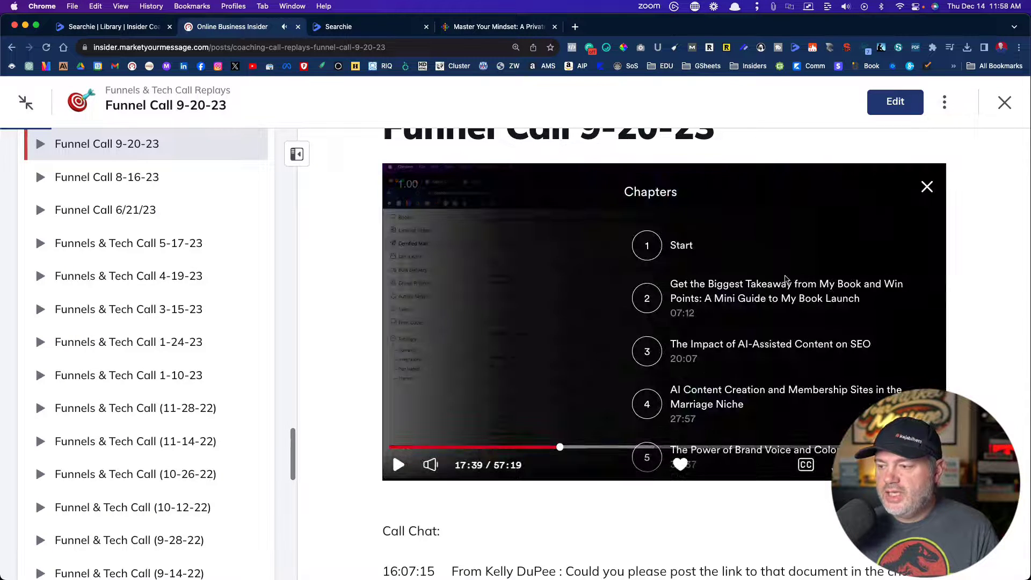
scroll(764, 337, down, 3)
scroll(765, 337, down, 2)
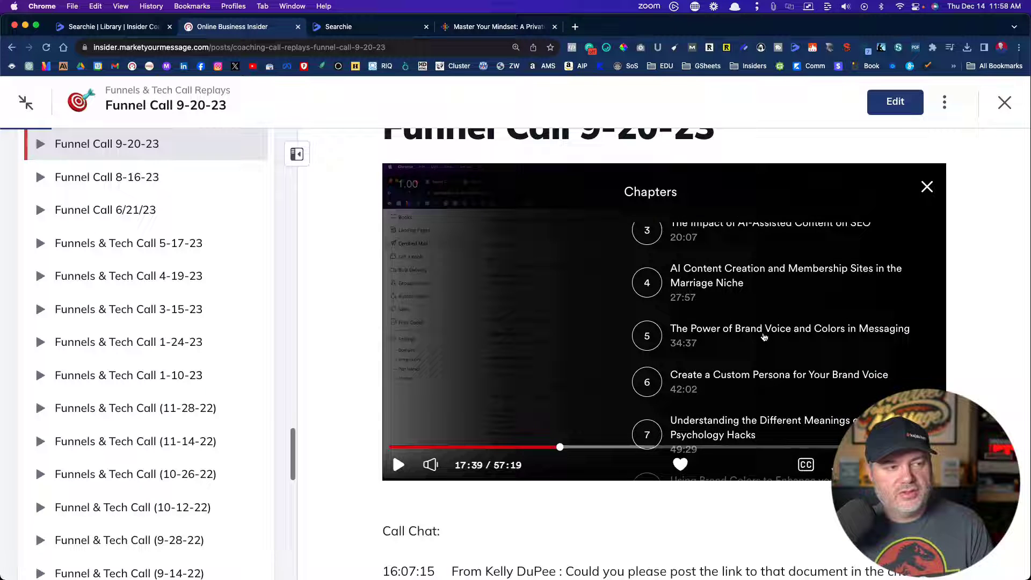
scroll(765, 337, down, 2)
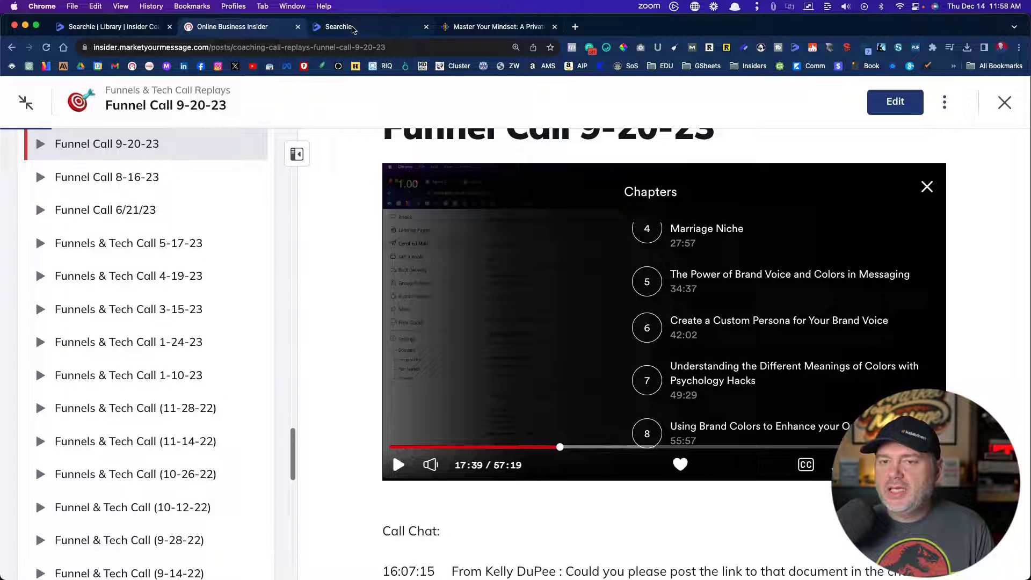
Return to the Insider Coaching: Funnel Calls folder and scroll the file details from Thumbnail to Stats
click(113, 27)
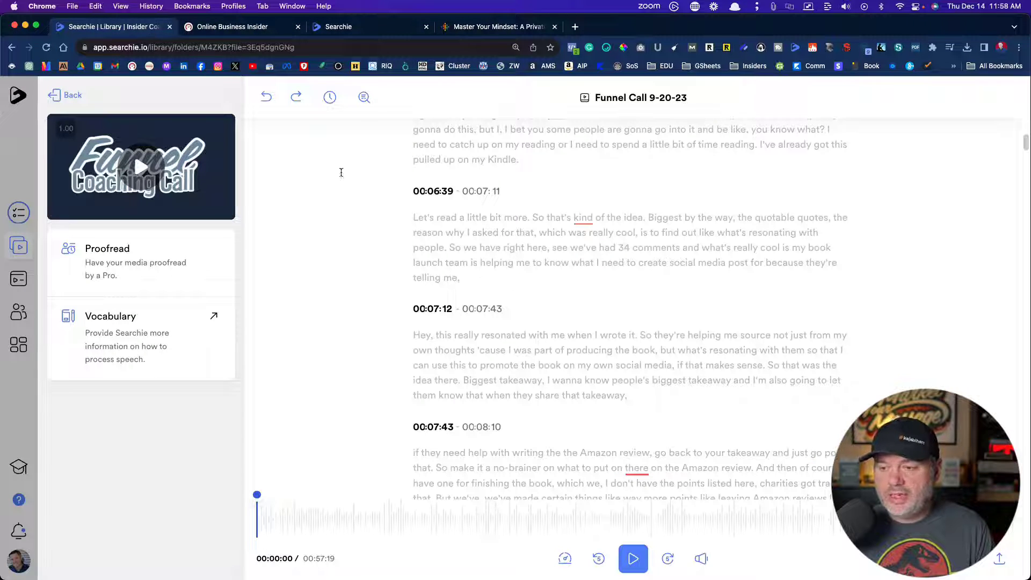
click(66, 95)
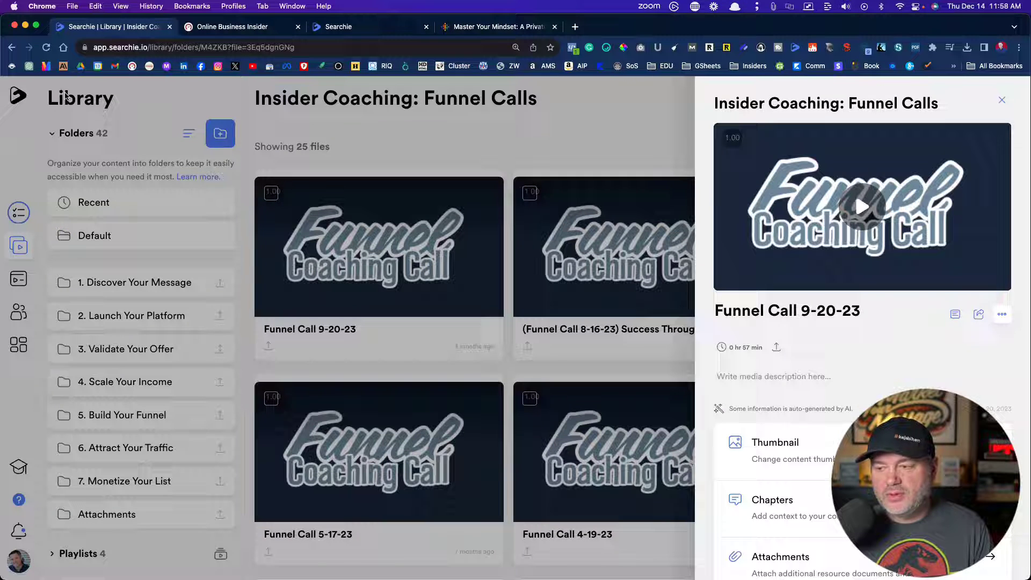
scroll(794, 382, down, 2)
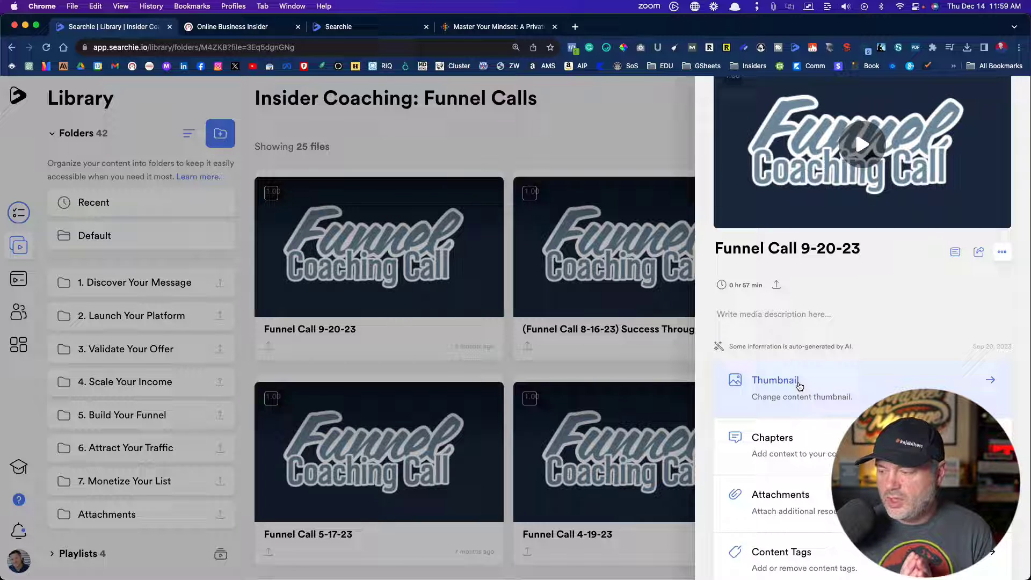
scroll(799, 385, down, 5)
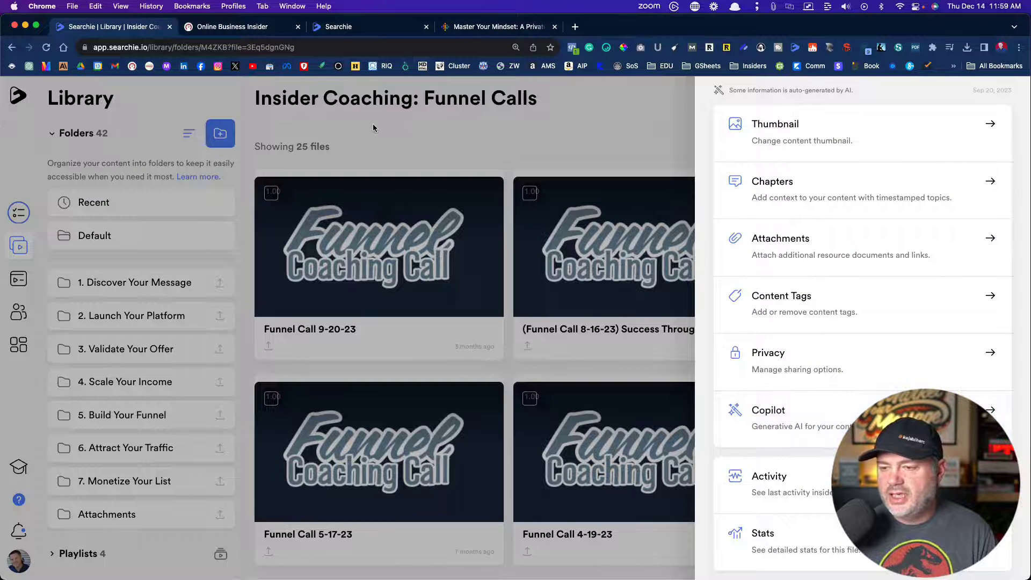
Close file details, view '1. Discover Your Message' and '2. Launch Your Platform', then show the replay page
click(366, 138)
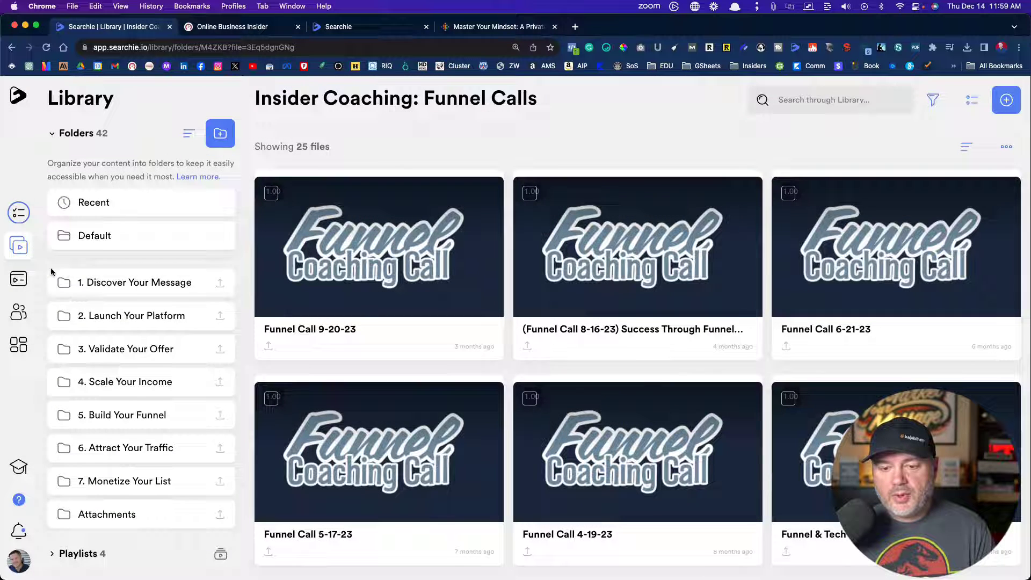
click(123, 281)
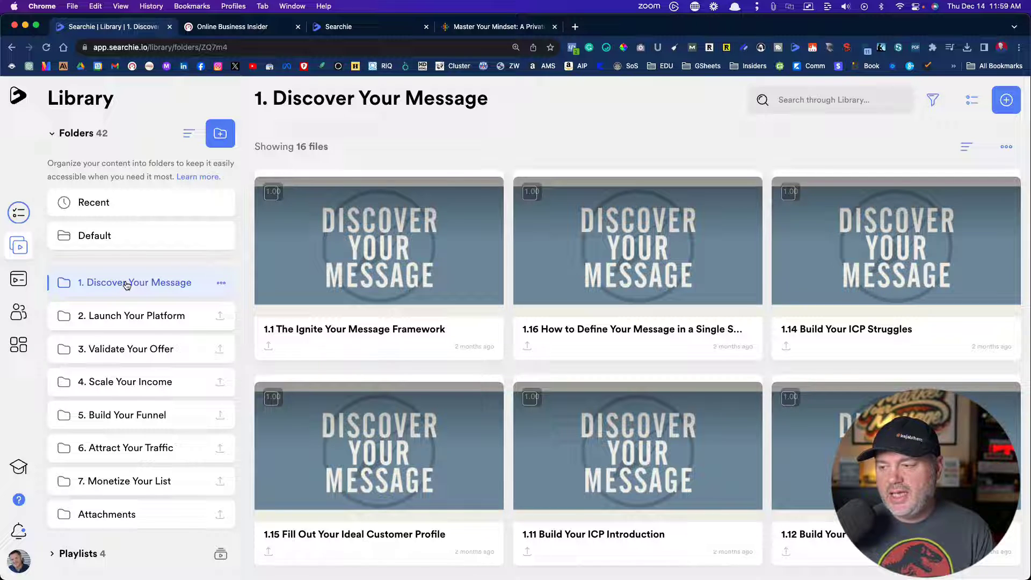
click(123, 284)
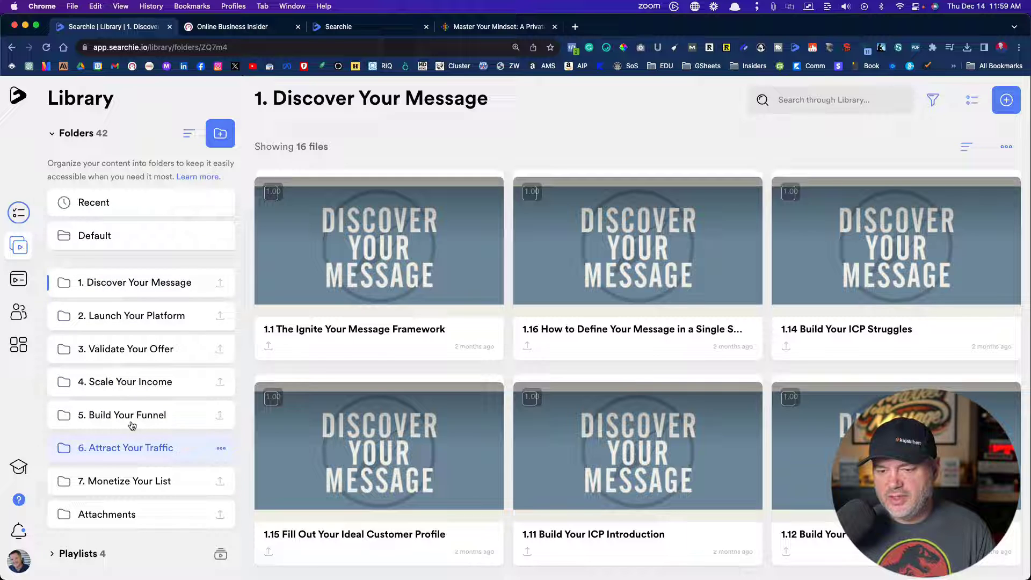
click(130, 317)
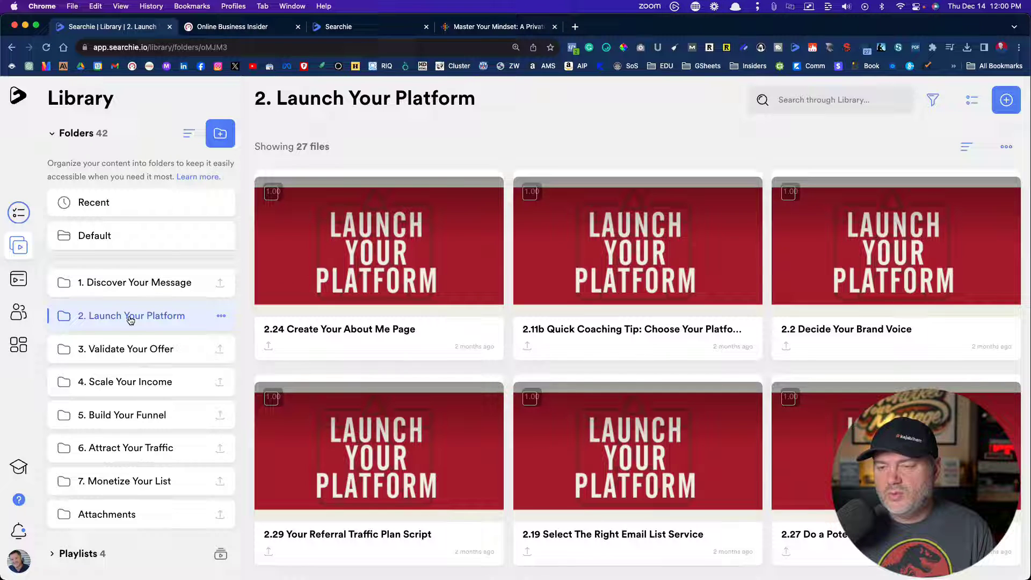
click(206, 27)
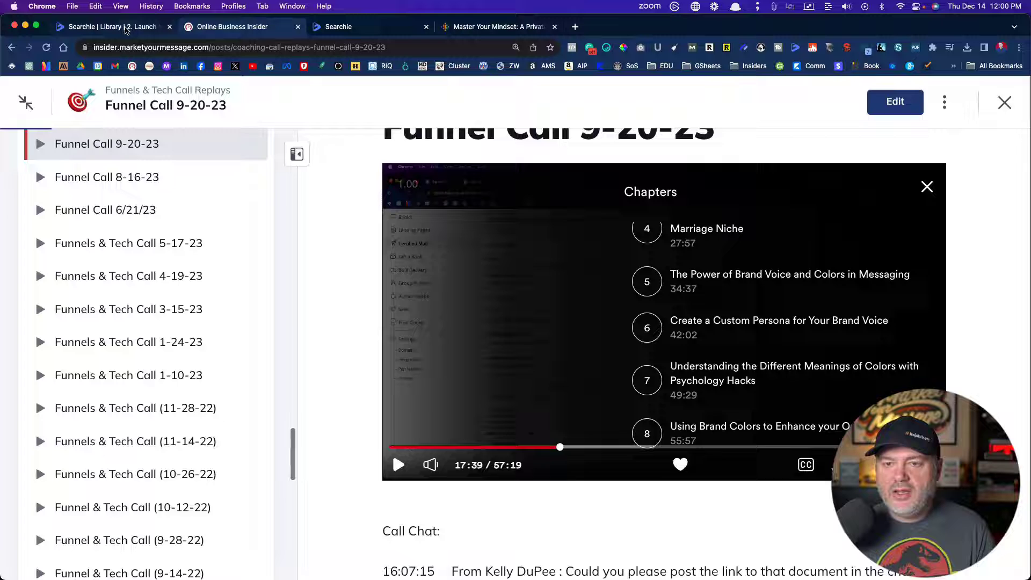
Filter Searchie Apps to Installed: Searchie Wisdom, Podcast, Vimeo Pro, Widgets and YouTube
click(125, 28)
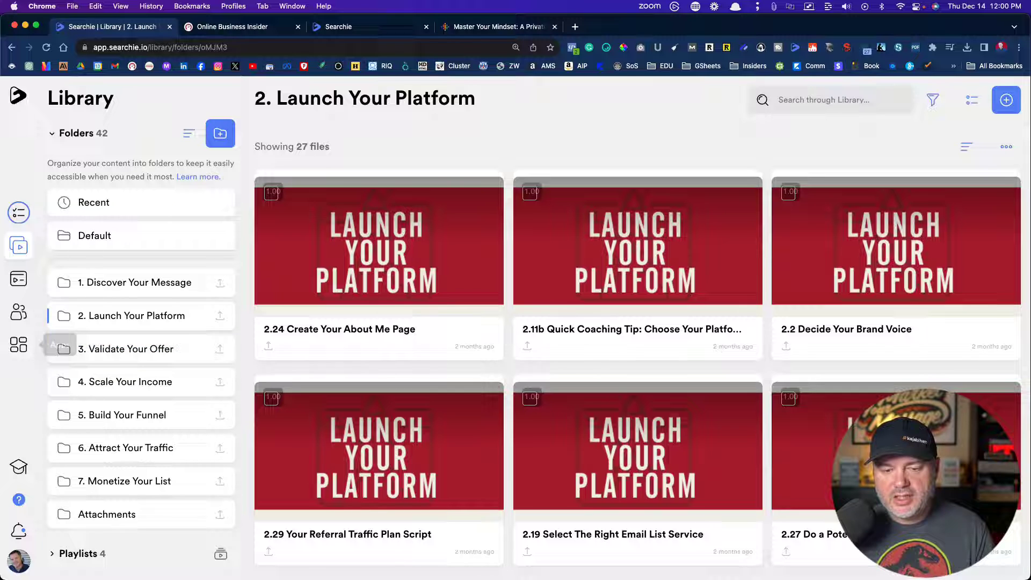
click(23, 346)
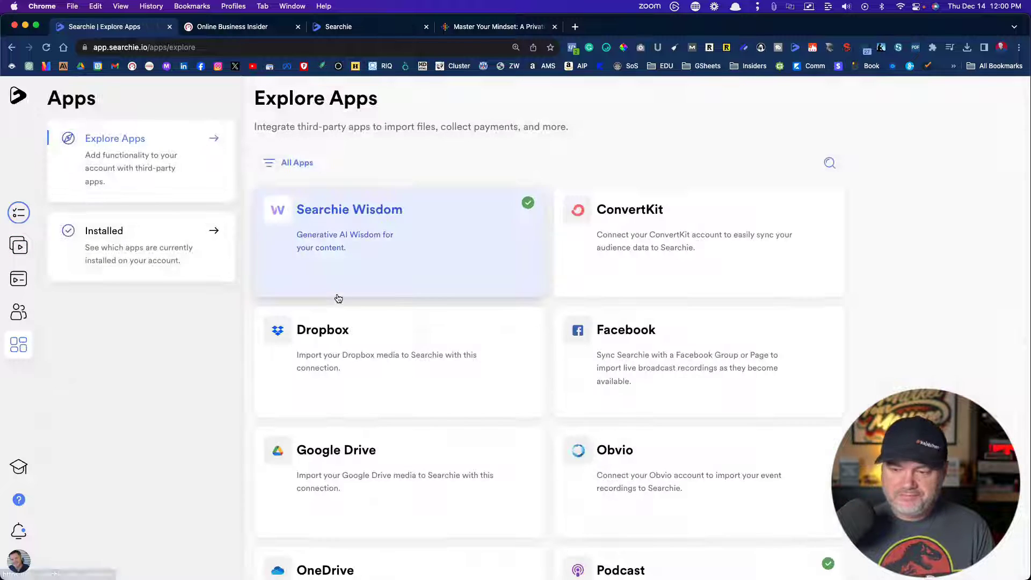
click(106, 235)
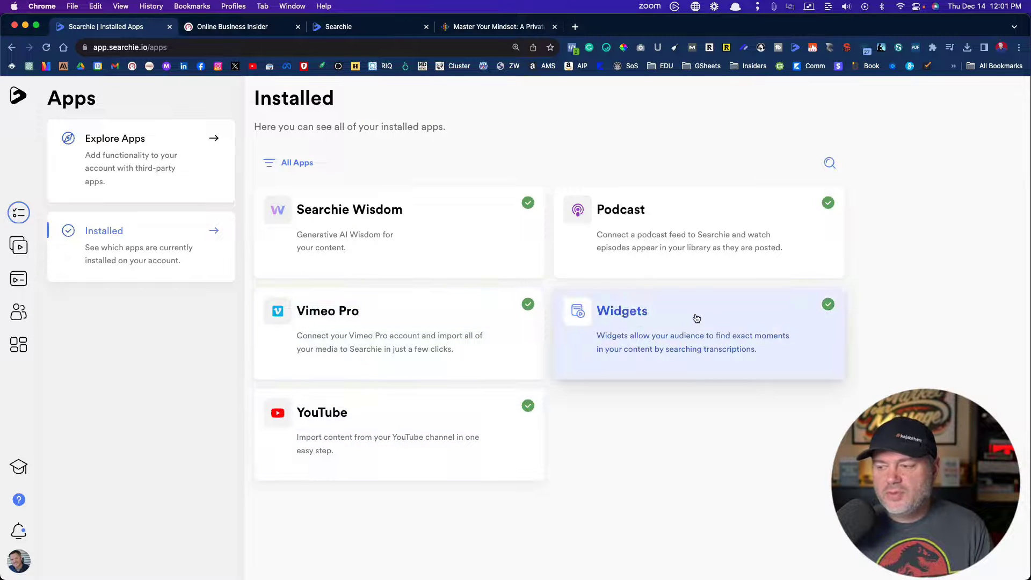
Open the Insider Search Portal widget editor from Widgets, then return to the Funnel Call replay page
click(701, 323)
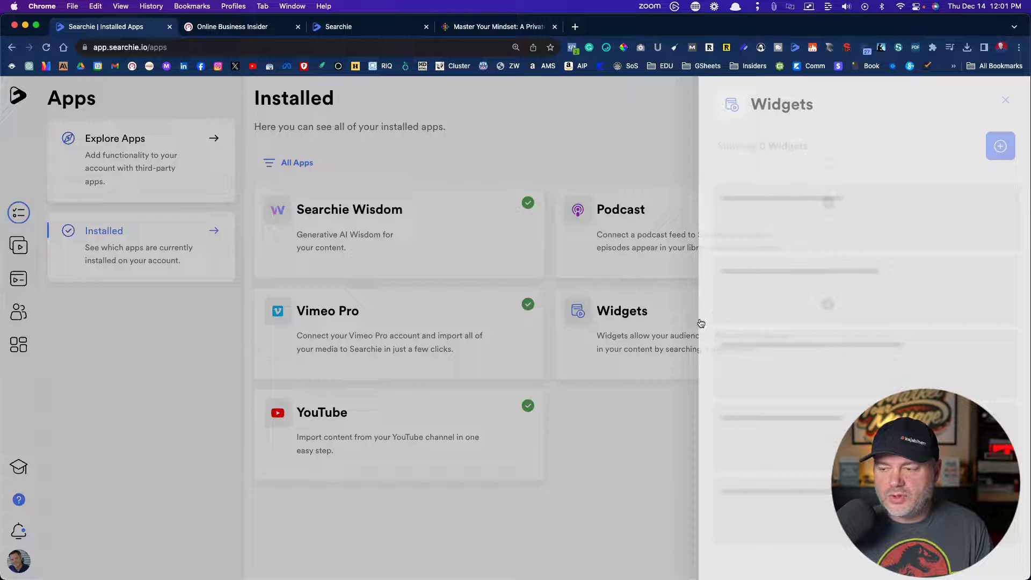
click(766, 200)
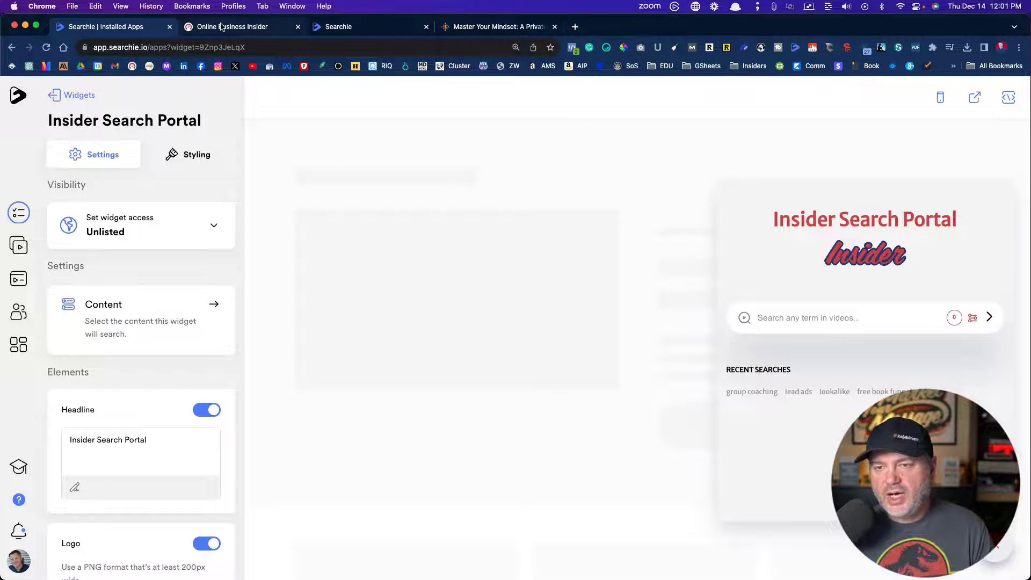
click(221, 27)
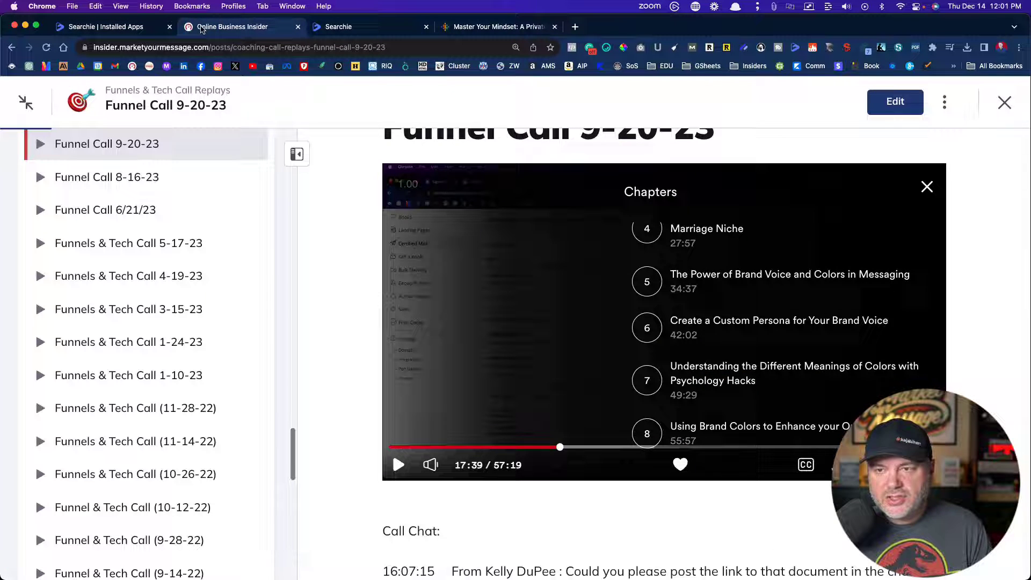
Search the Insider Search Portal for 'kindle' and scroll through the 186 transcript matches
click(344, 28)
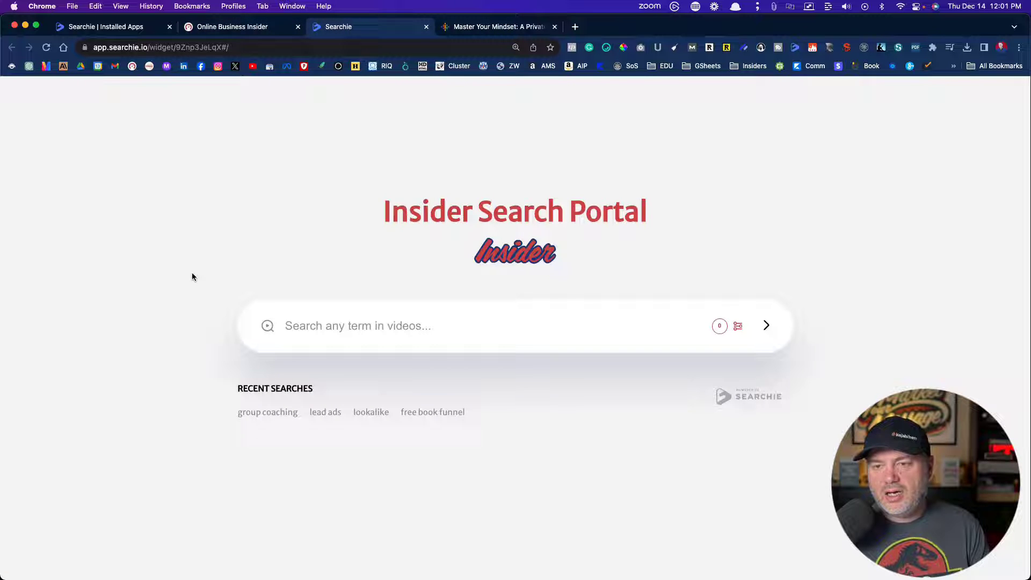
click(347, 330)
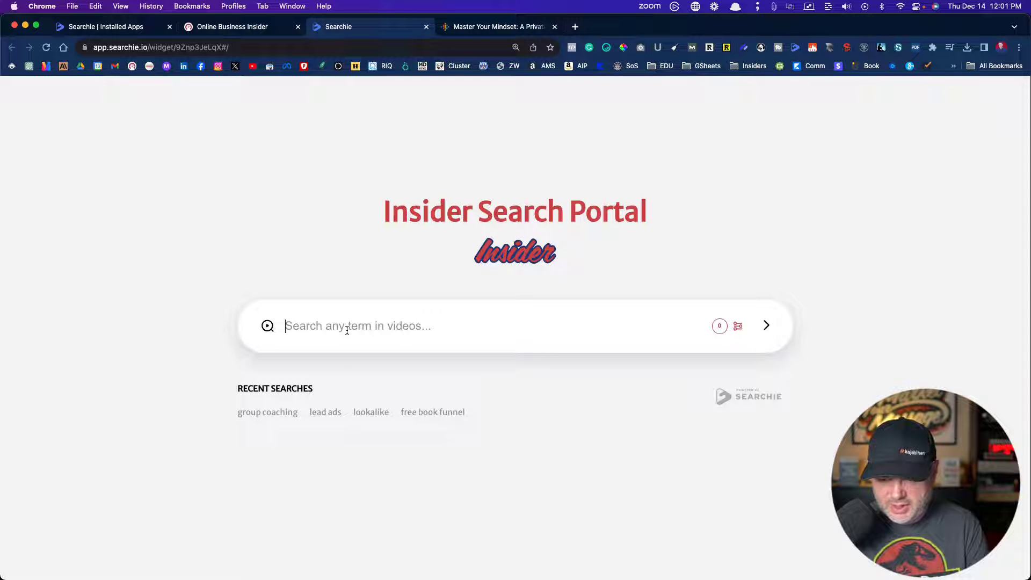
text(kindle)
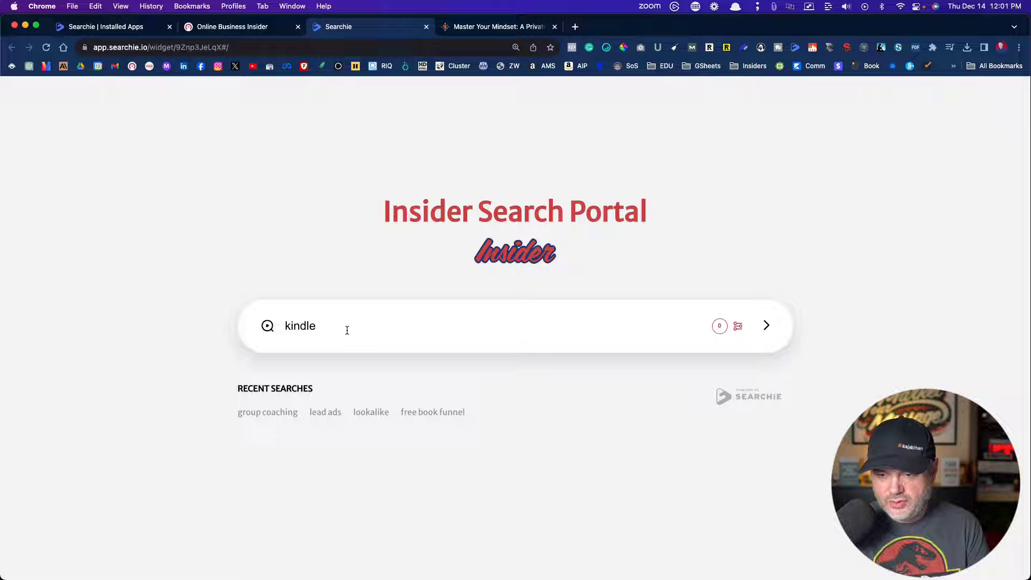
key(Return)
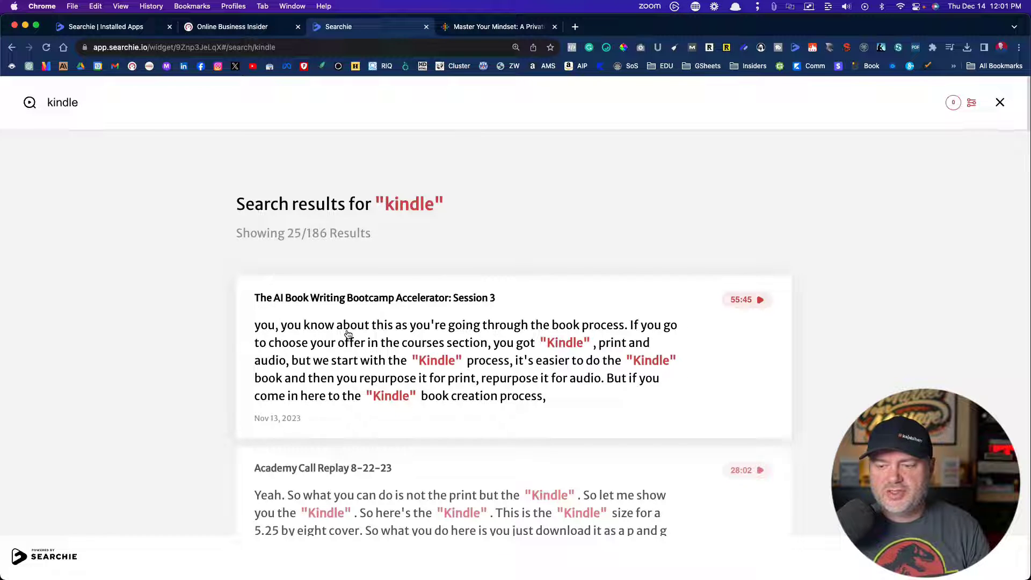
scroll(346, 321, down, 2)
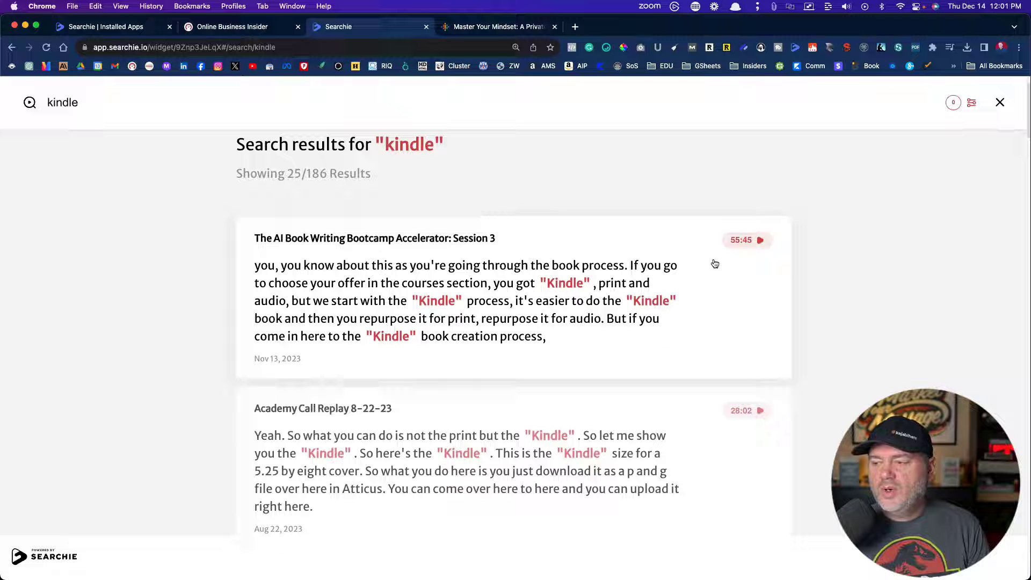
scroll(537, 295, down, 6)
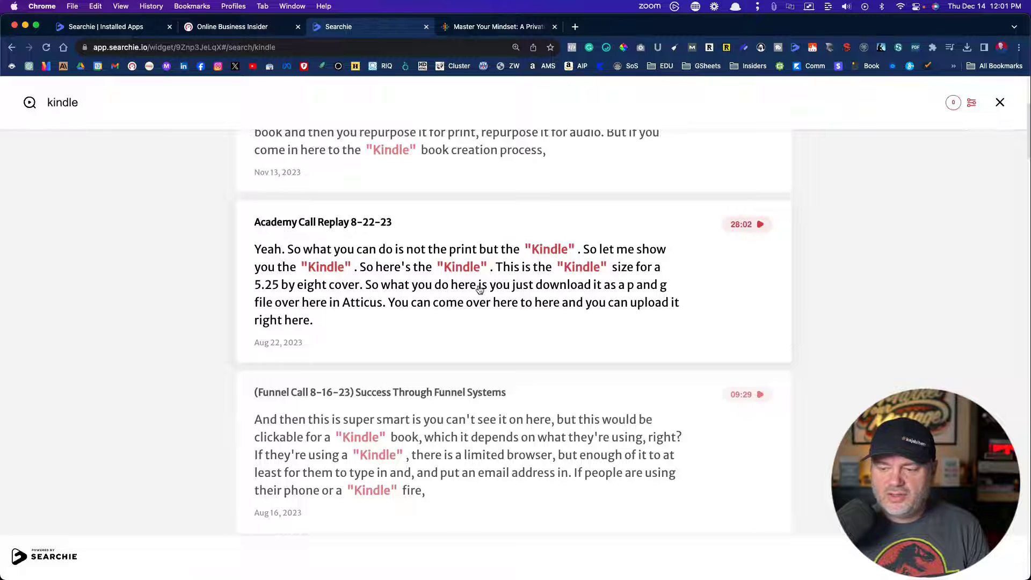
scroll(478, 288, down, 4)
scroll(480, 289, up, 10)
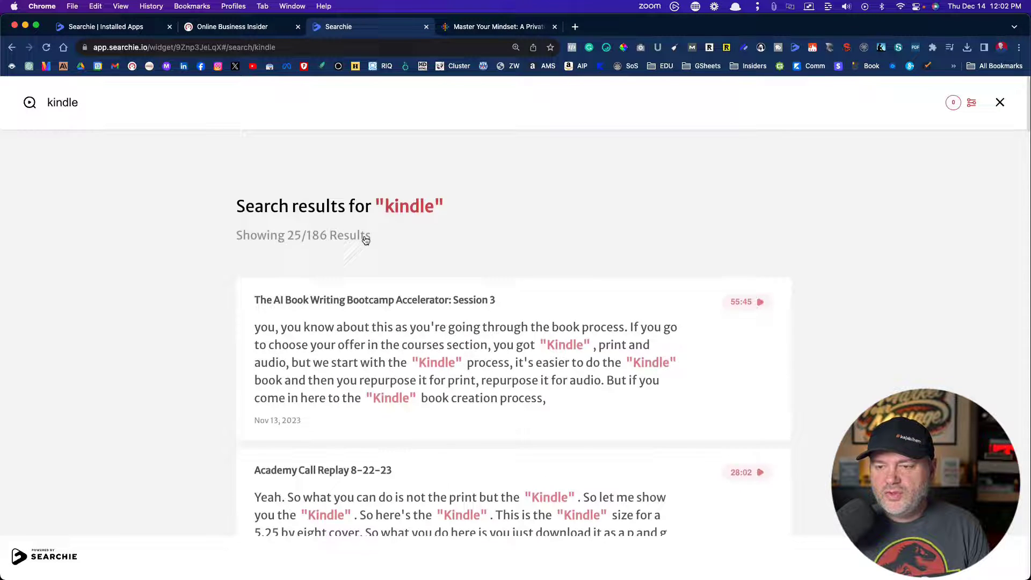
Replace the search with 'free book funnel' and scroll its 83 results, ending at the top
double_click(111, 108)
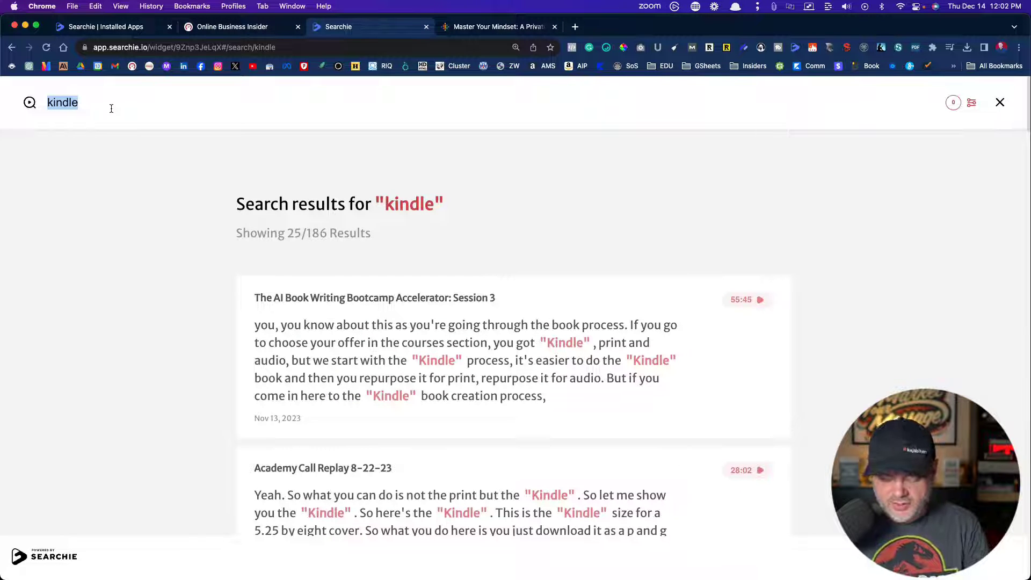
text(free book fu)
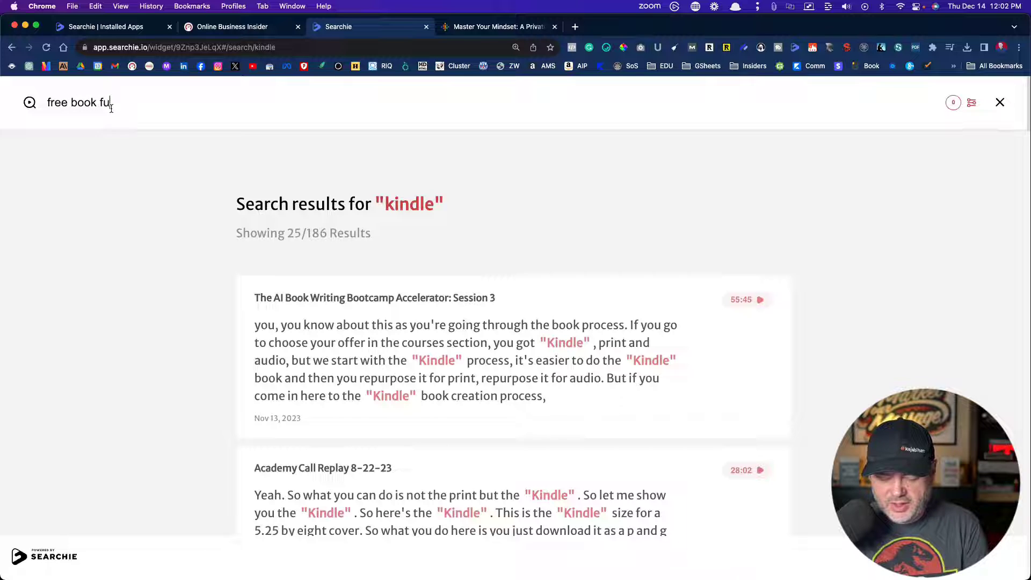
text(nnel)
key(Return)
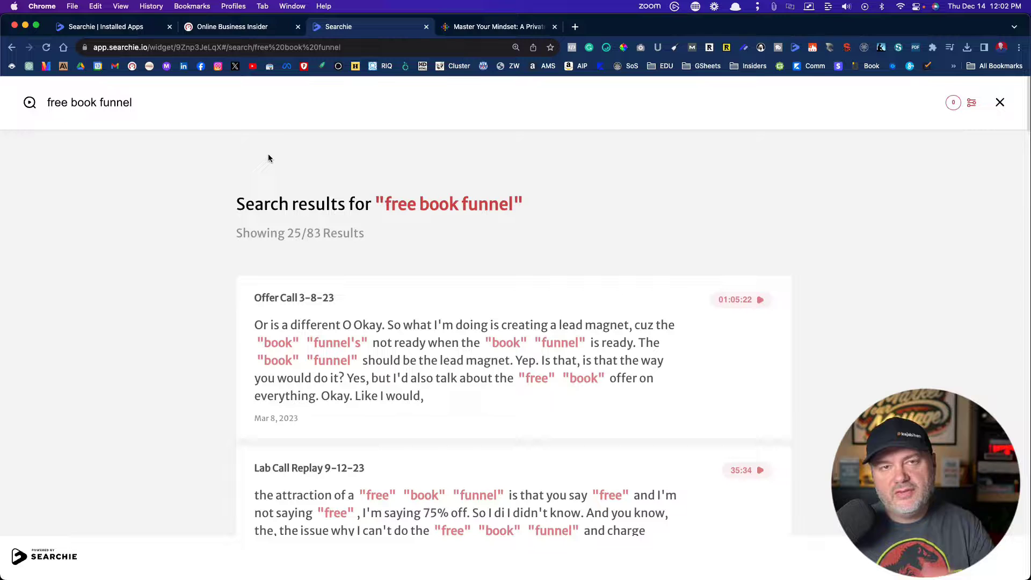
scroll(529, 328, down, 3)
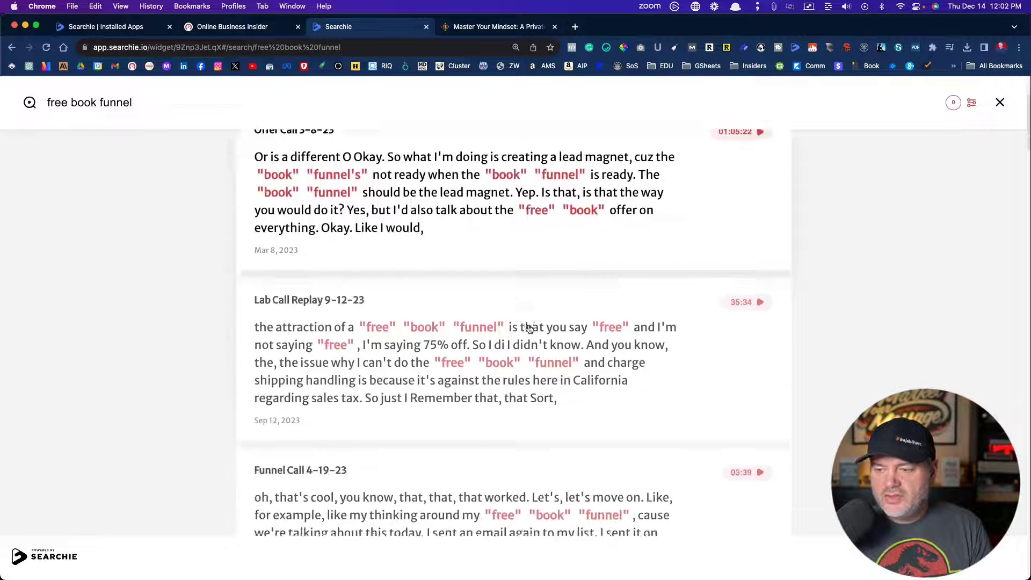
scroll(529, 328, up, 3)
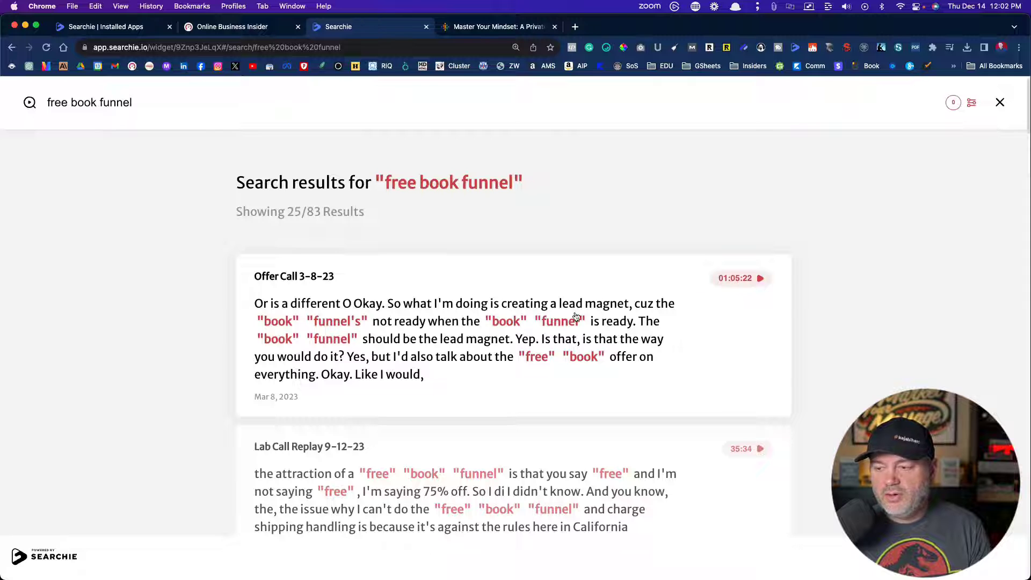
scroll(618, 332, down, 4)
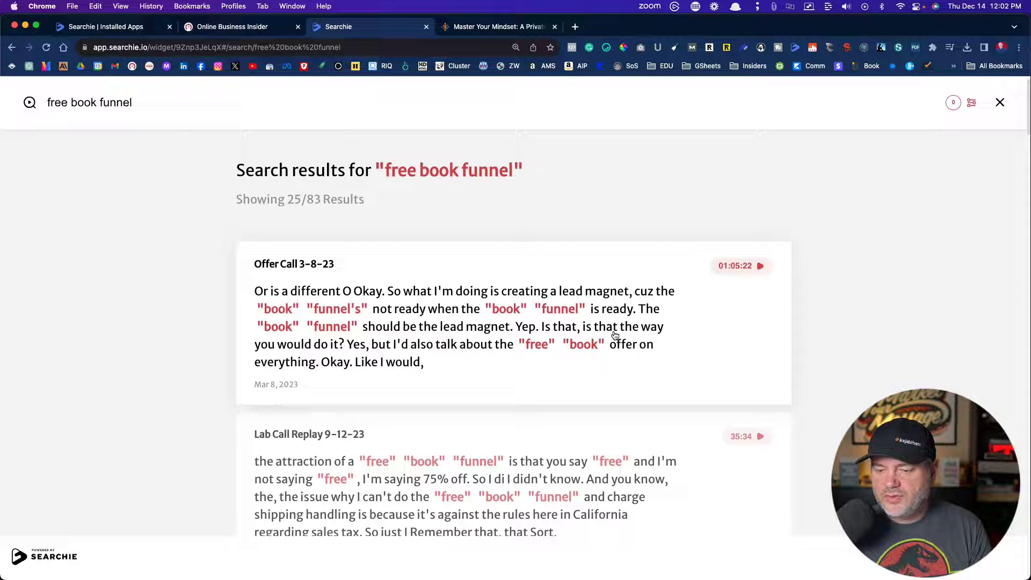
scroll(419, 302, down, 5)
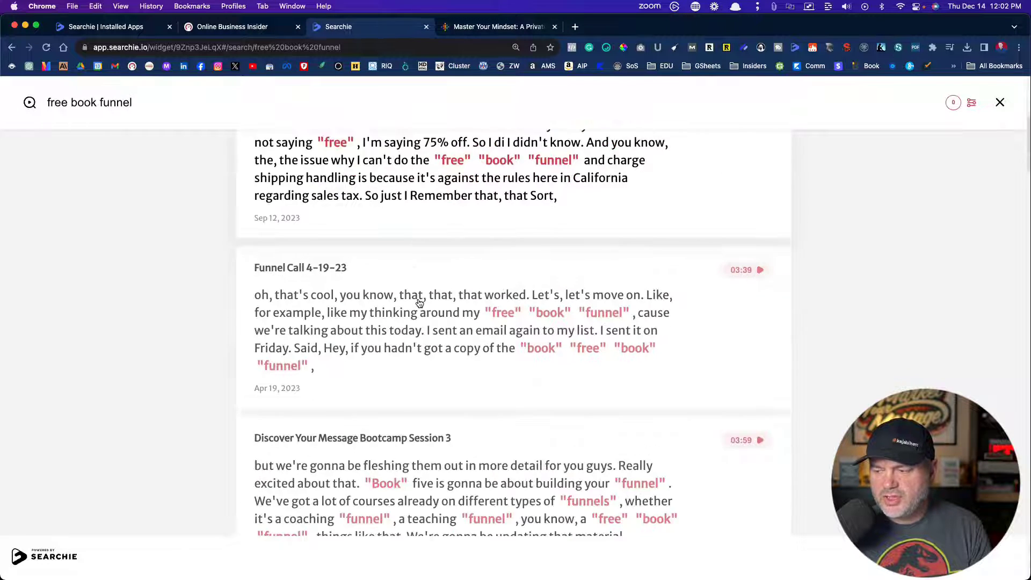
scroll(417, 301, up, 9)
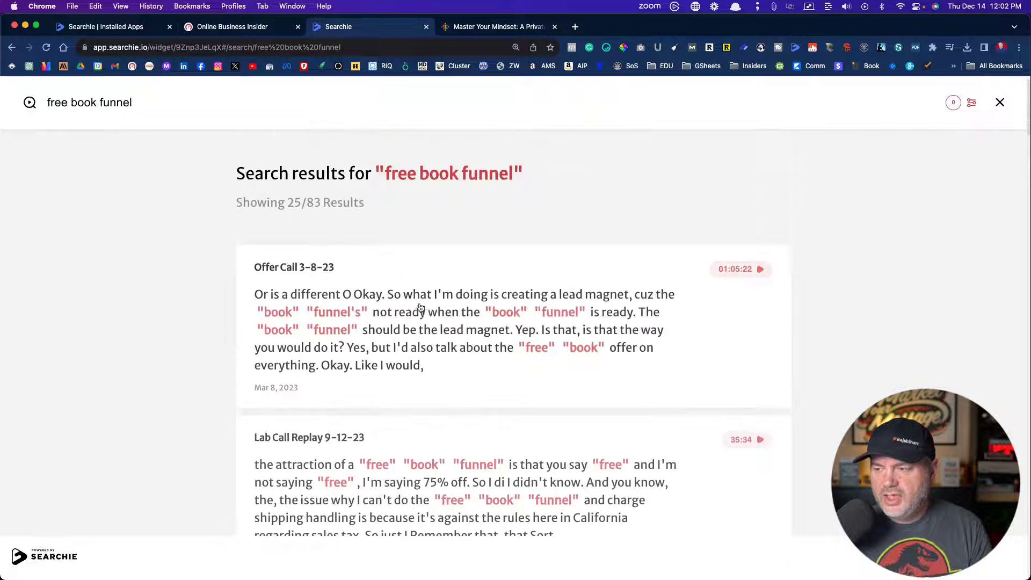
Jump to 01:05:22 in Offer Call 3-8-23, play the video briefly, then pause it
click(725, 269)
scroll(188, 337, down, 1)
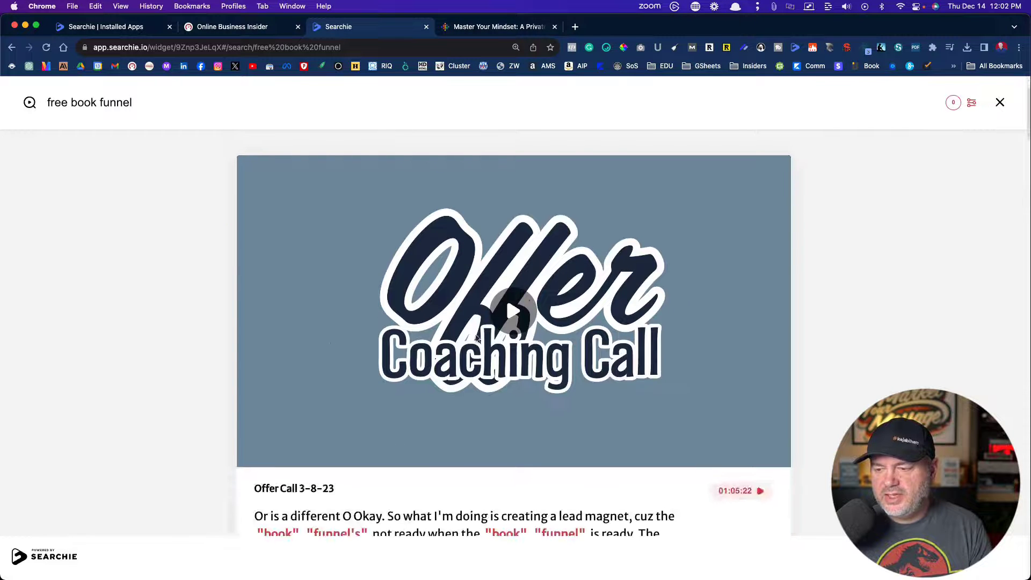
click(513, 314)
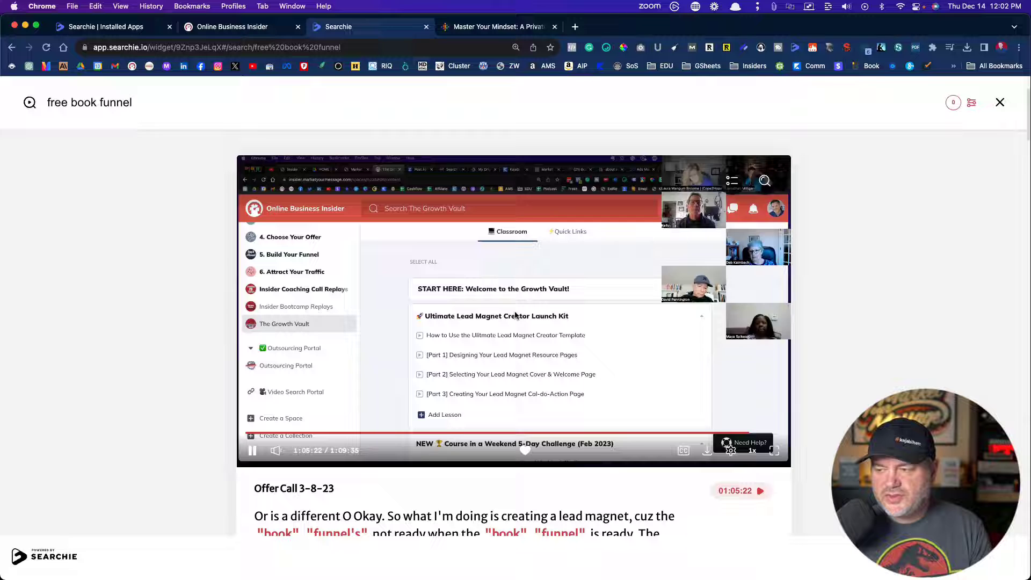
click(251, 451)
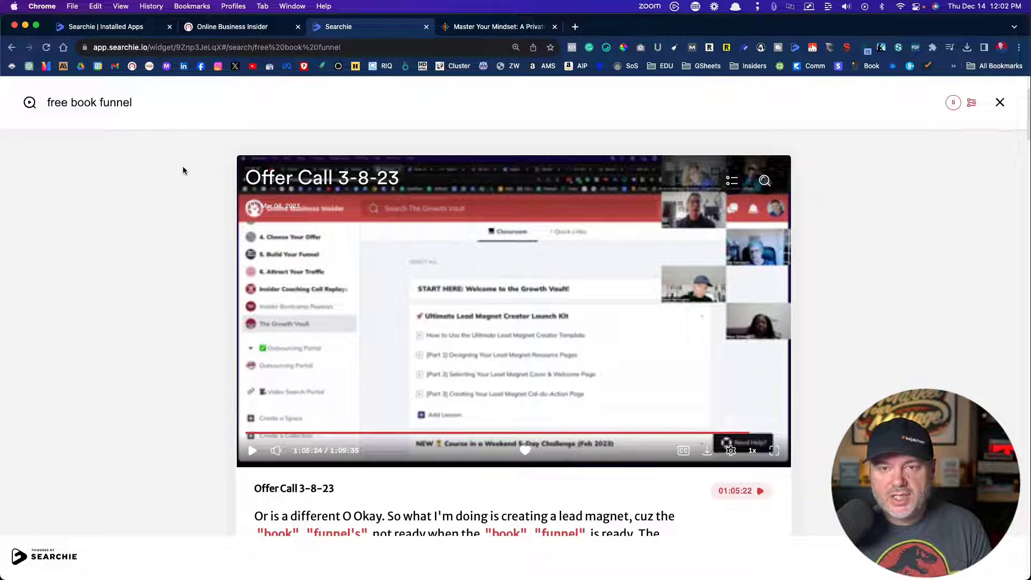
Return to the Searchie tab, leave the widgets list, and open Hubs showing Social Media Pros and Social Growth Club
click(102, 28)
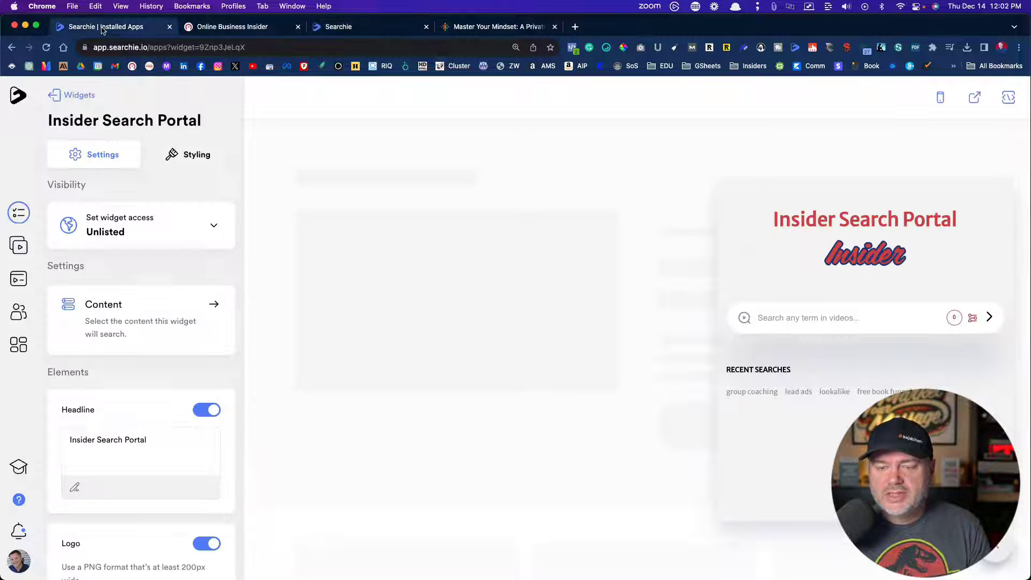
click(64, 96)
click(64, 96)
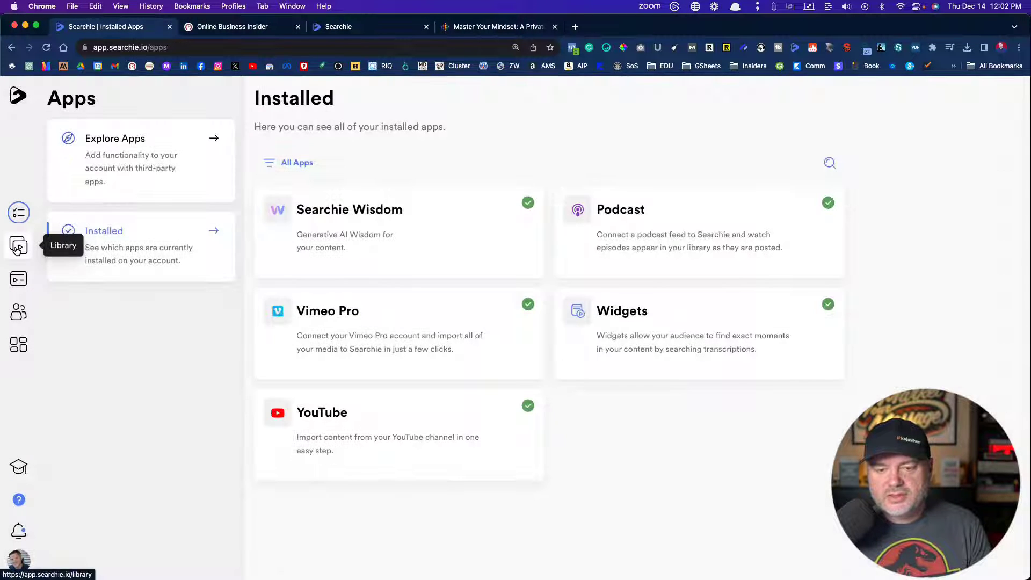
click(18, 246)
click(16, 282)
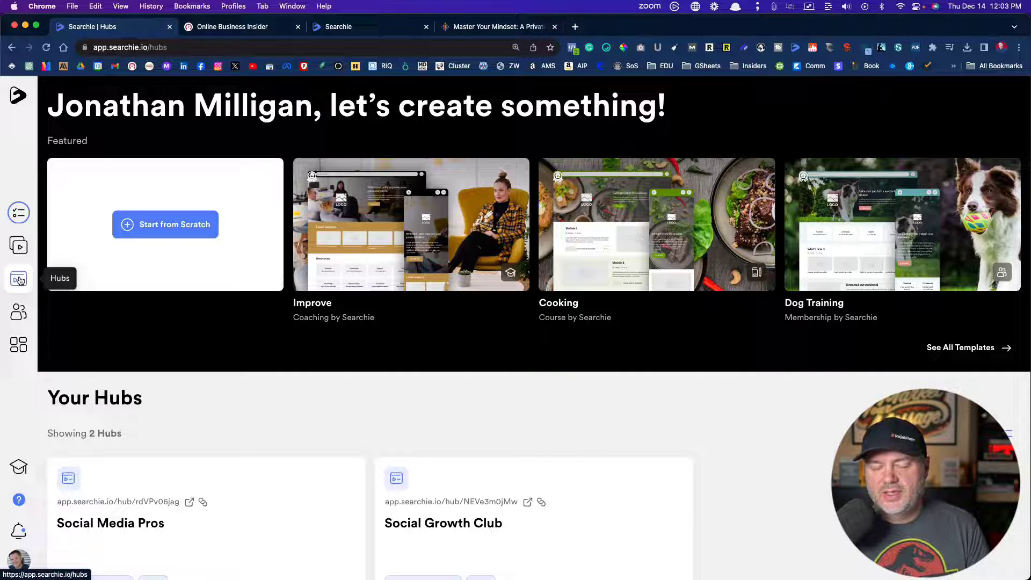
From Apps, choose Searchie Wisdom and edit the Online Business Insider plugin
click(20, 349)
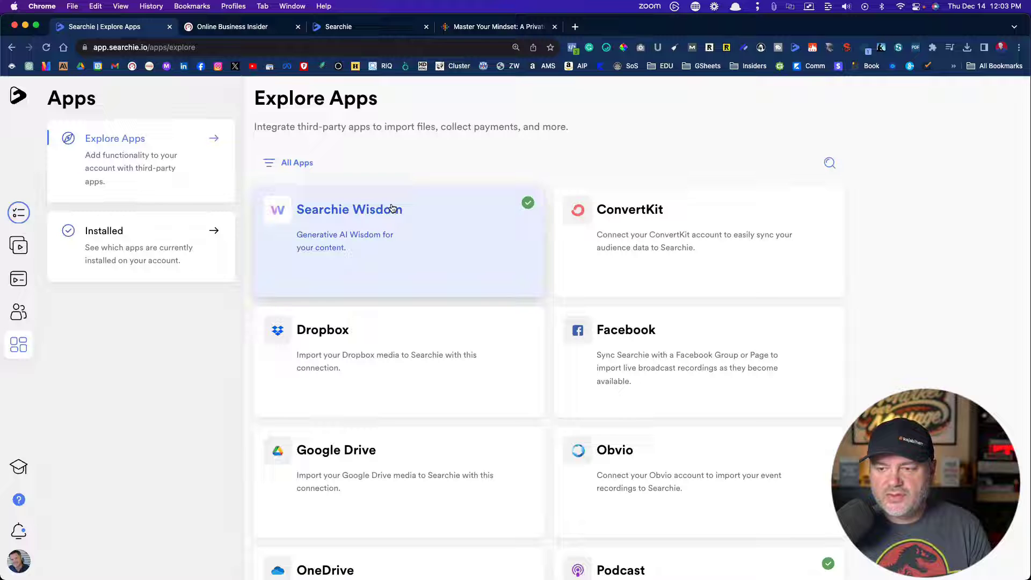
click(375, 210)
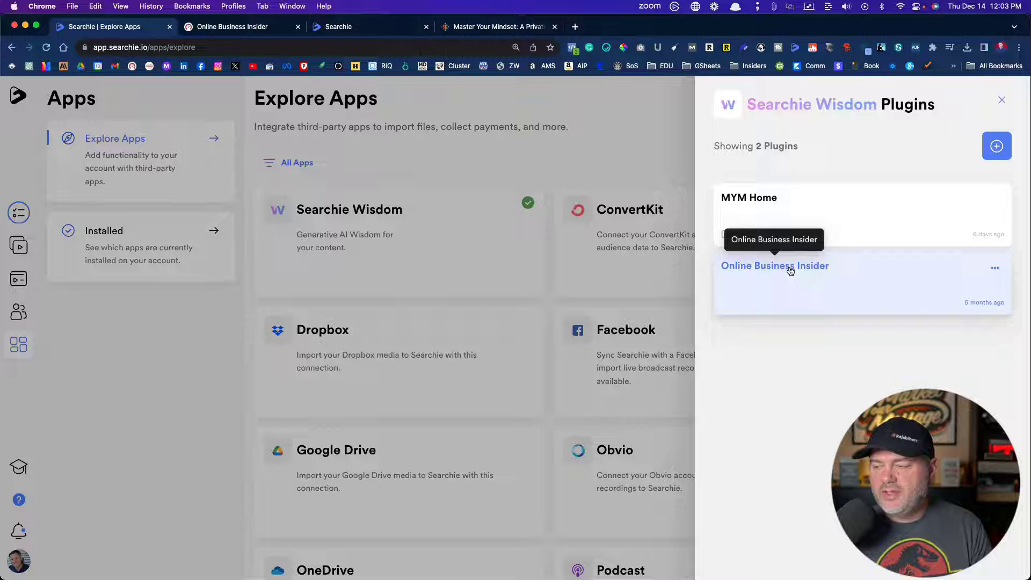
click(790, 270)
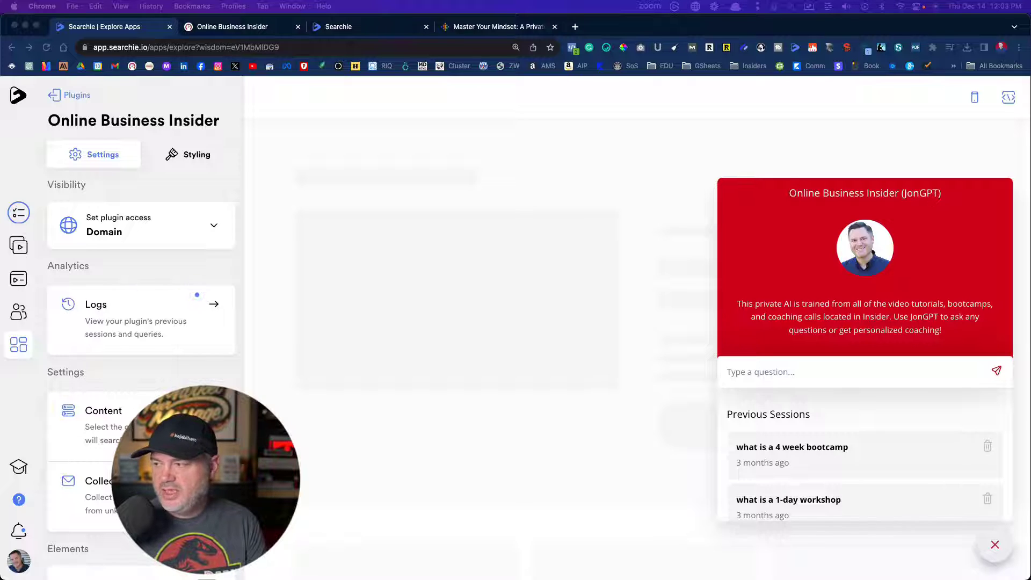
Reopen the chat preview and ask it 'what is a compact book'
click(995, 545)
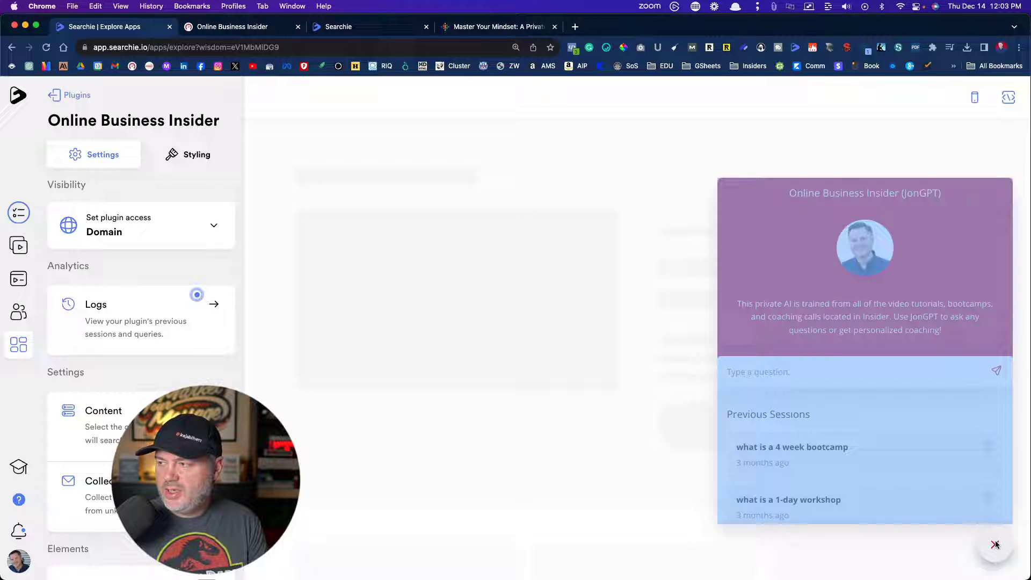
click(995, 545)
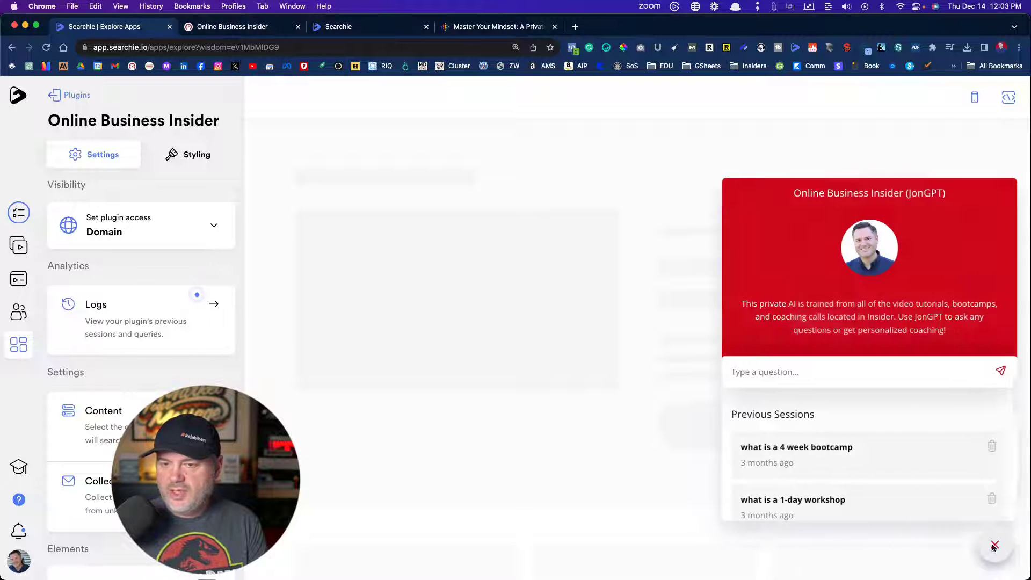
scroll(146, 325, down, 7)
scroll(146, 325, up, 6)
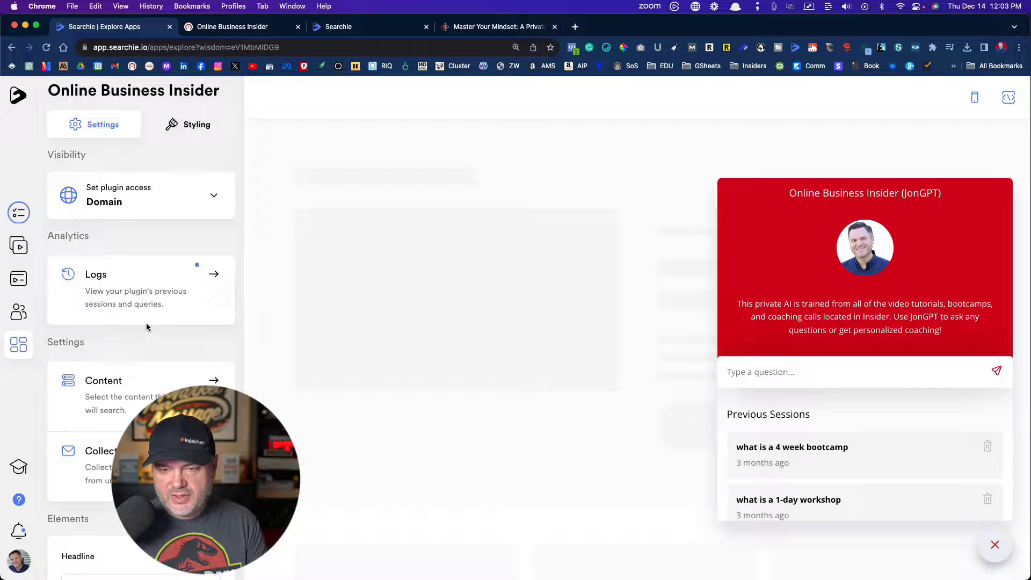
scroll(146, 325, up, 1)
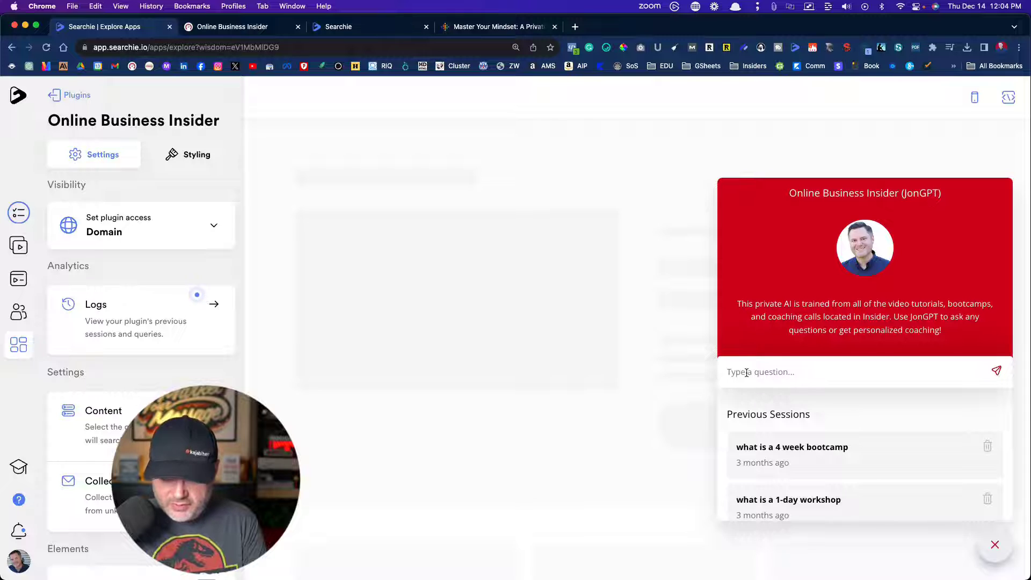
text(what is a compact book)
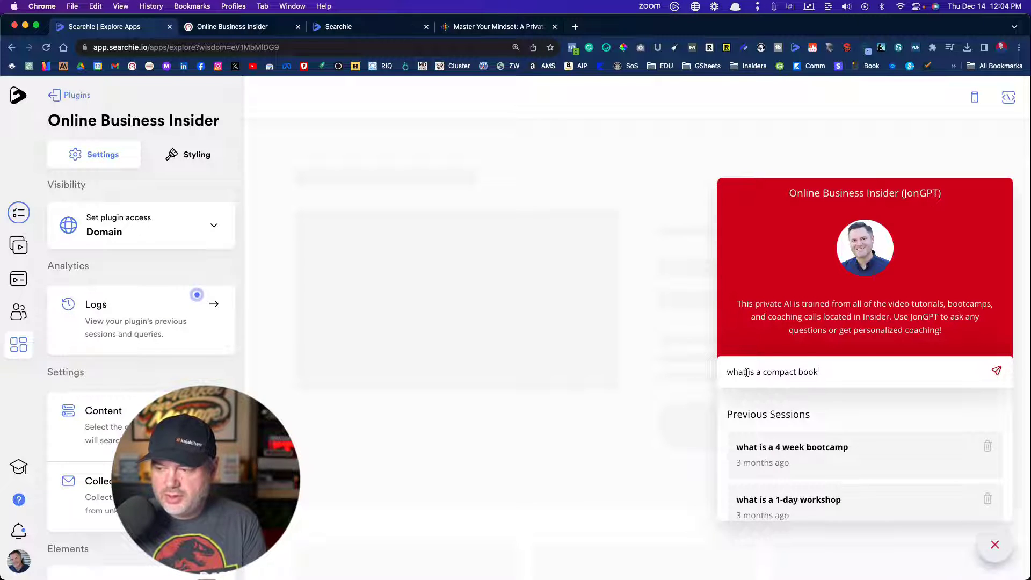
key(Return)
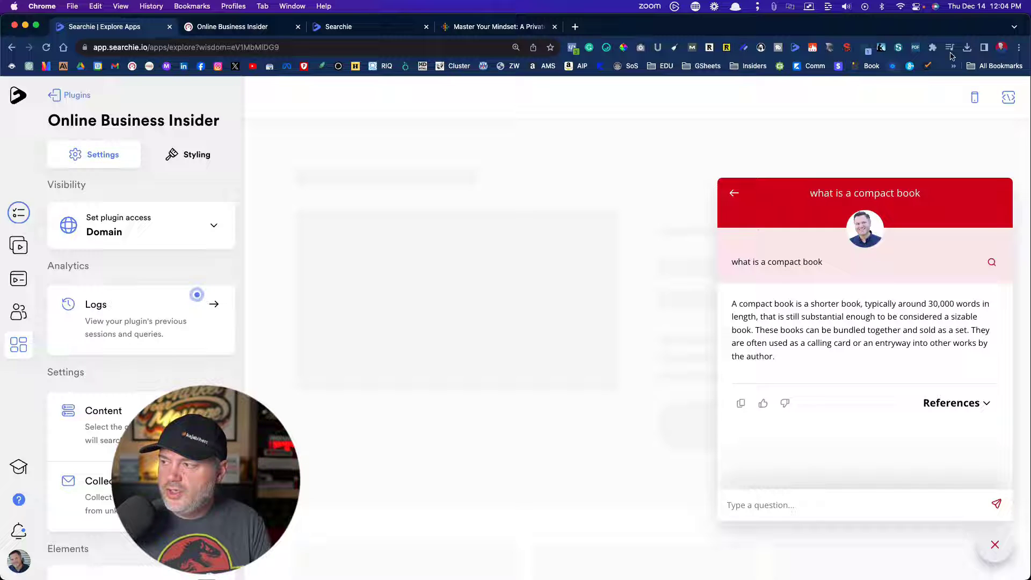
Zoom the browser page in to 175%
click(1019, 47)
click(988, 194)
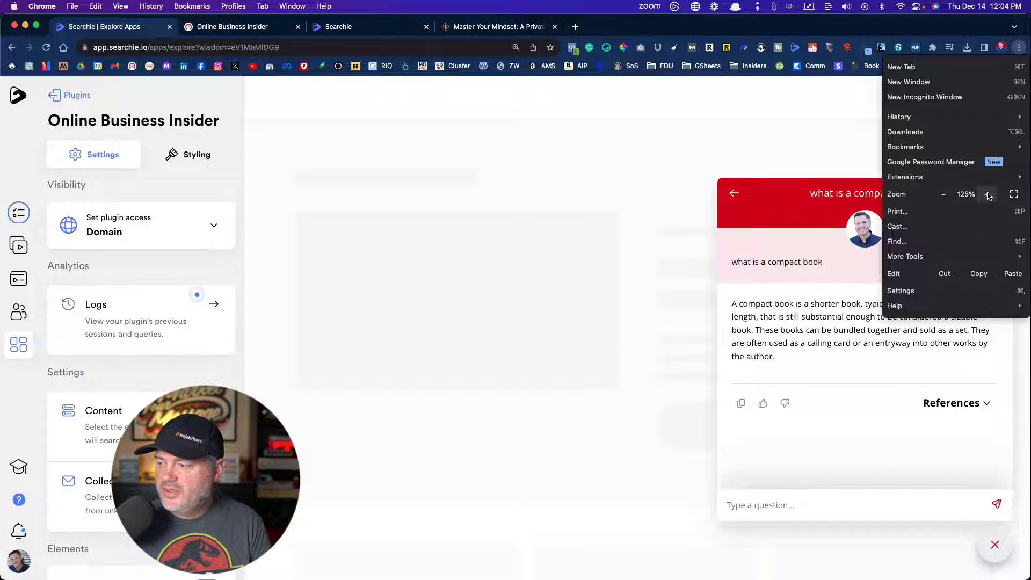
click(988, 194)
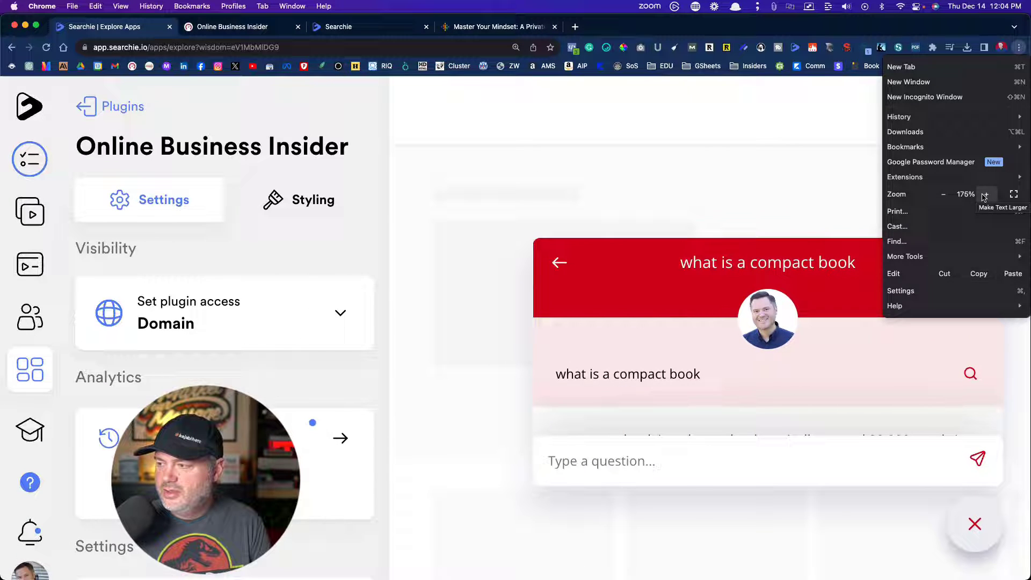
click(707, 192)
Read down the compact book answer to its points on bundled sets and calling cards
scroll(670, 357, down, 4)
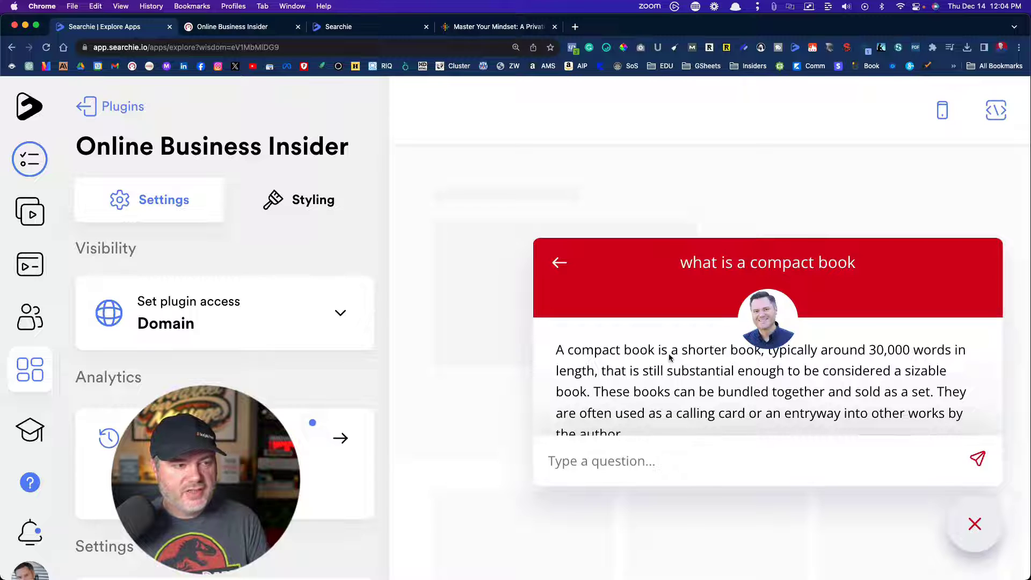
scroll(669, 357, up, 1)
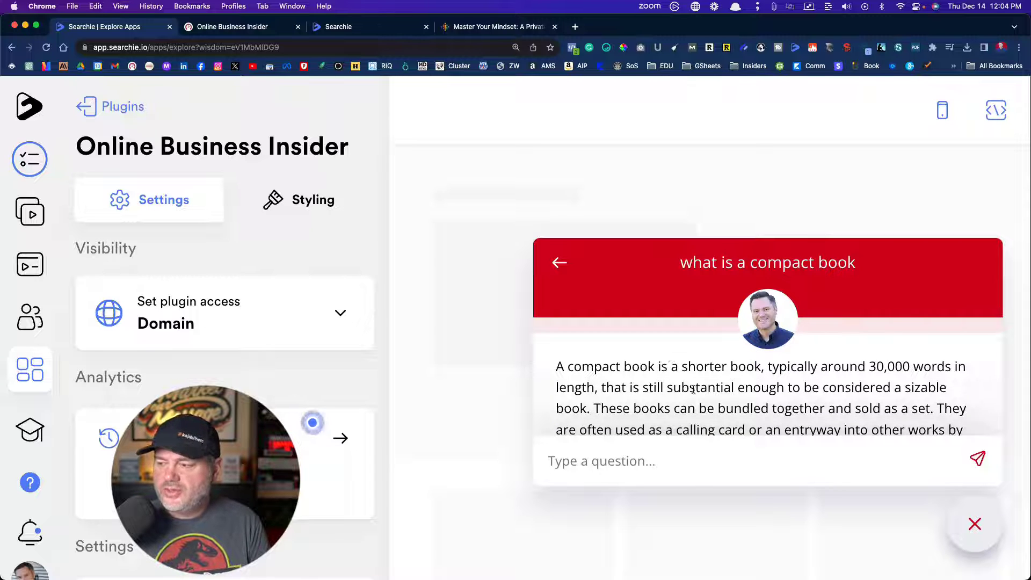
scroll(694, 390, down, 1)
scroll(694, 390, down, 2)
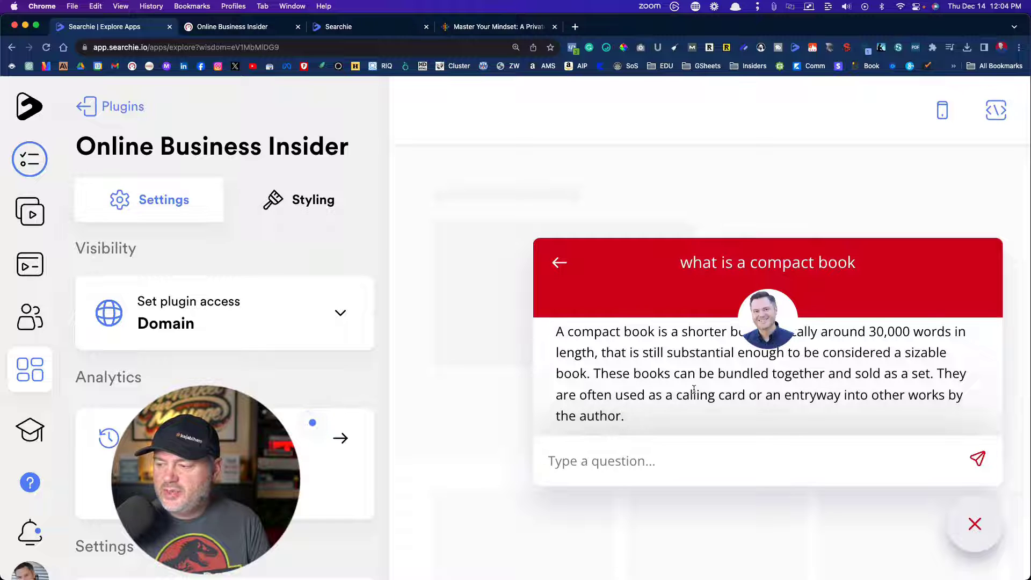
scroll(694, 389, down, 2)
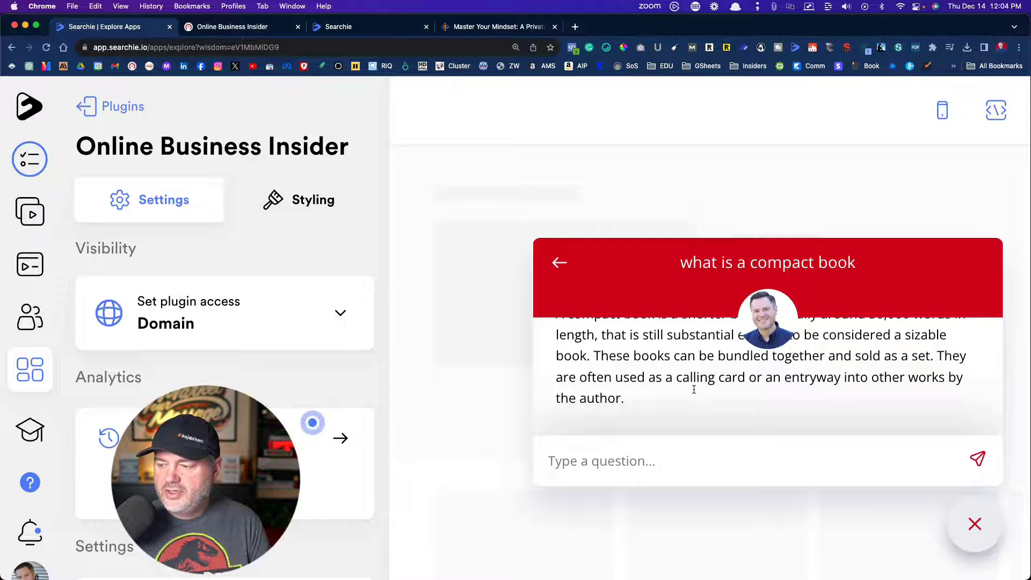
scroll(694, 390, down, 5)
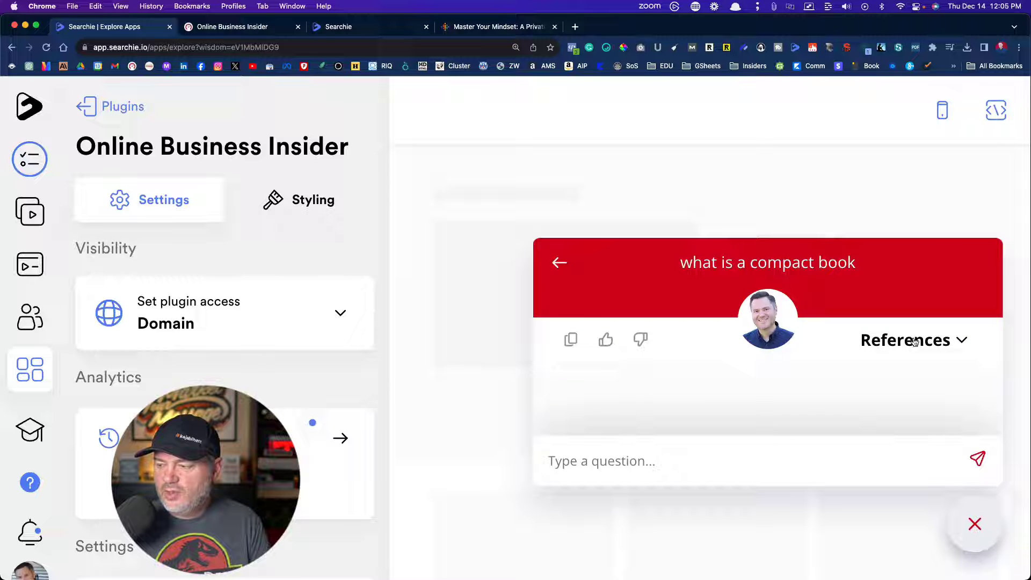
Expand and review the answer's video references, then go to the media Library
click(915, 340)
scroll(883, 383, down, 3)
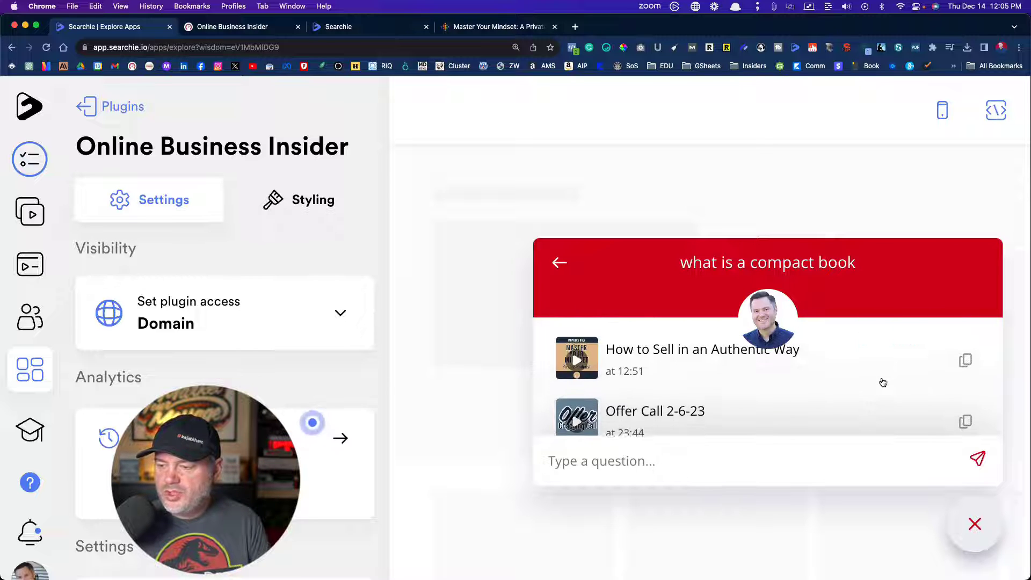
scroll(883, 382, down, 3)
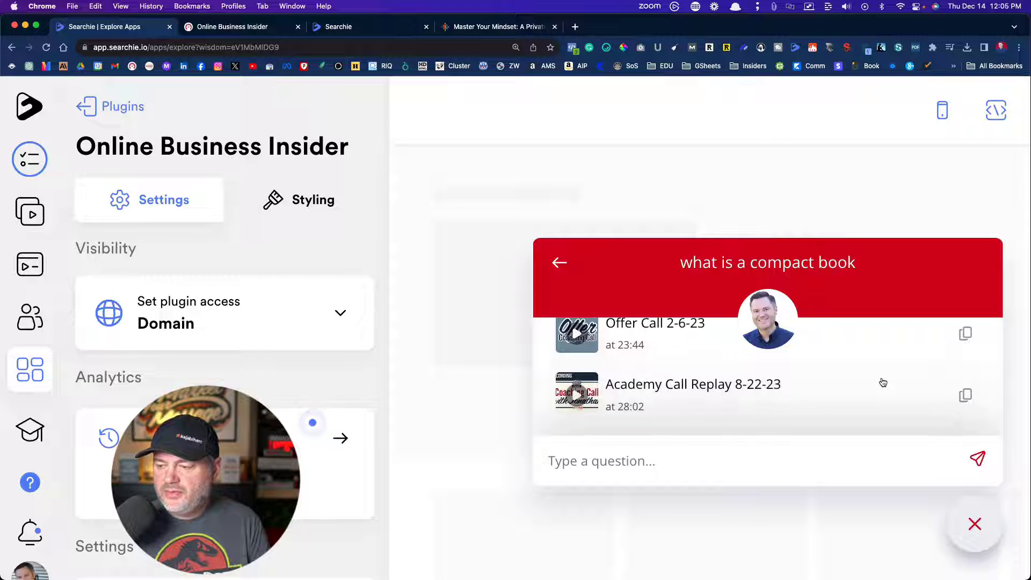
scroll(883, 382, up, 2)
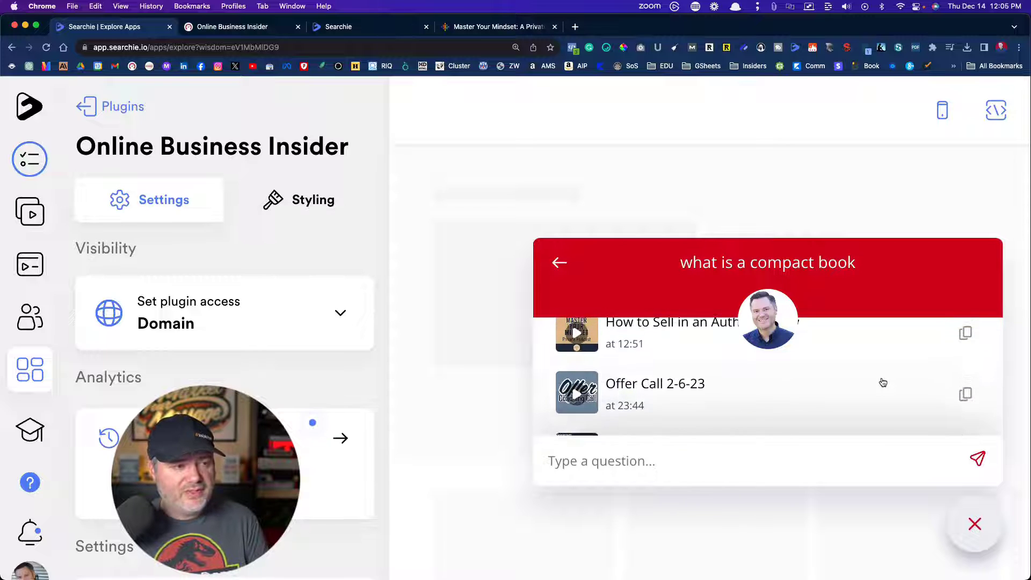
scroll(882, 382, up, 2)
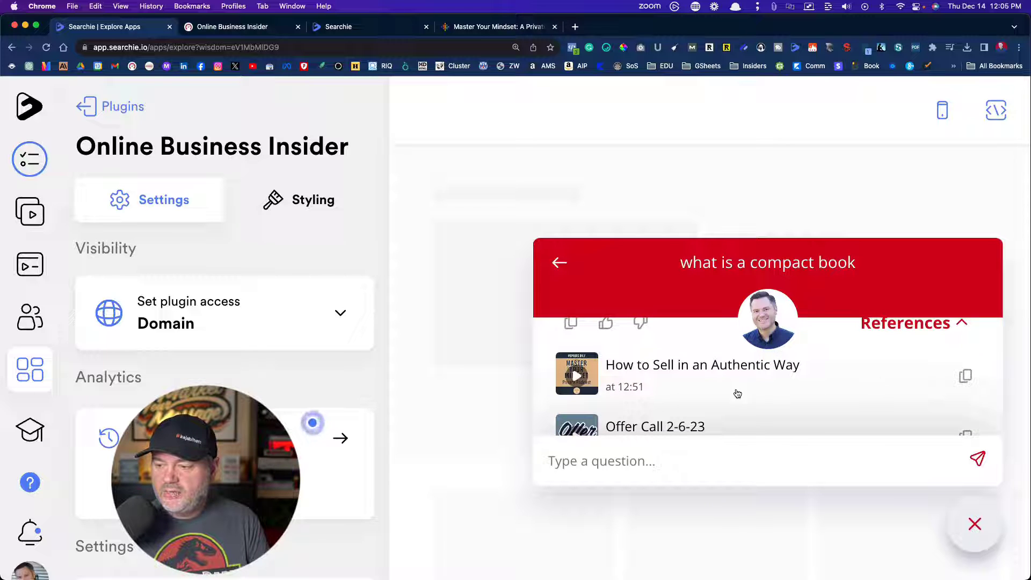
scroll(677, 371, down, 2)
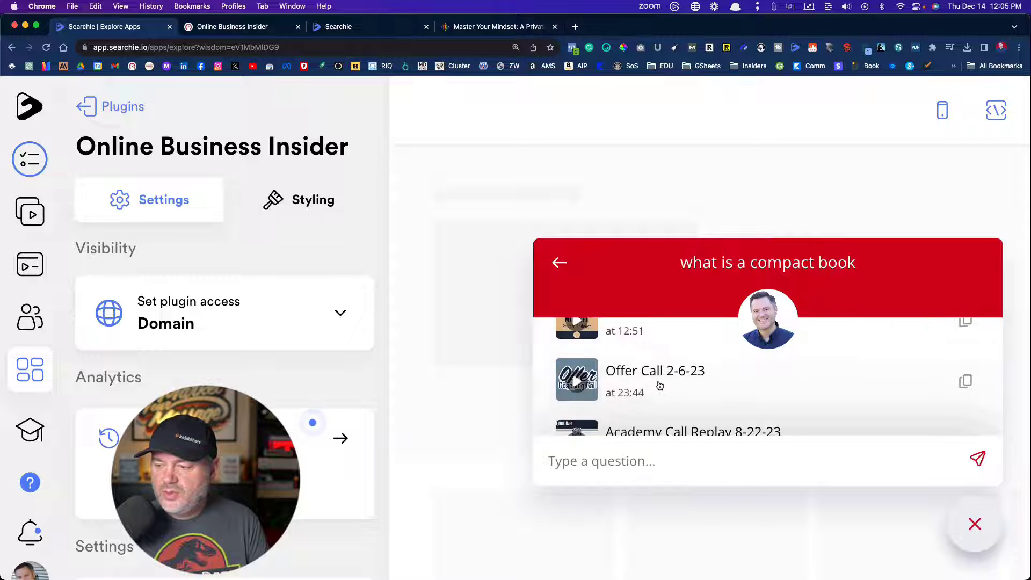
scroll(659, 385, down, 3)
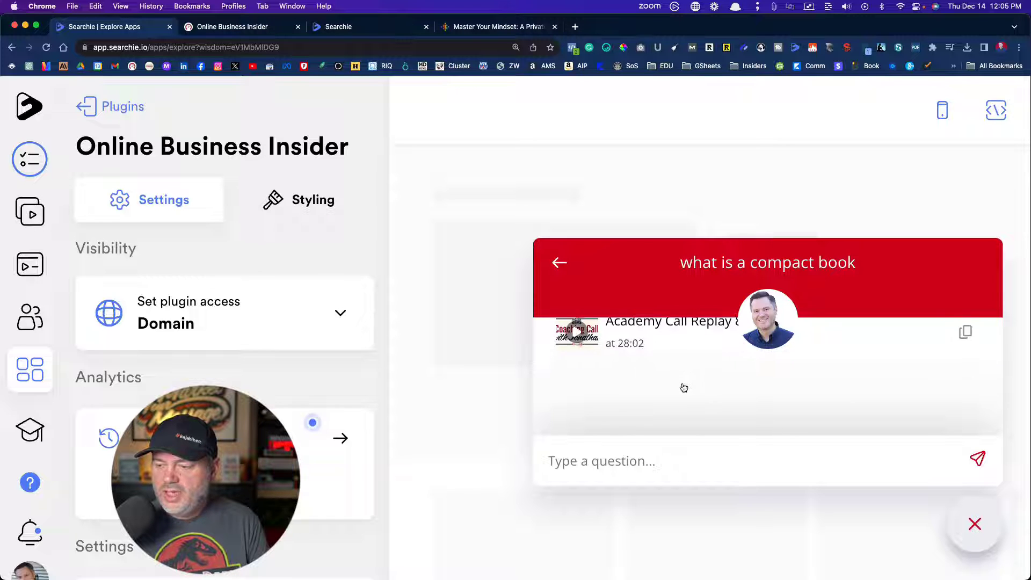
scroll(684, 388, up, 4)
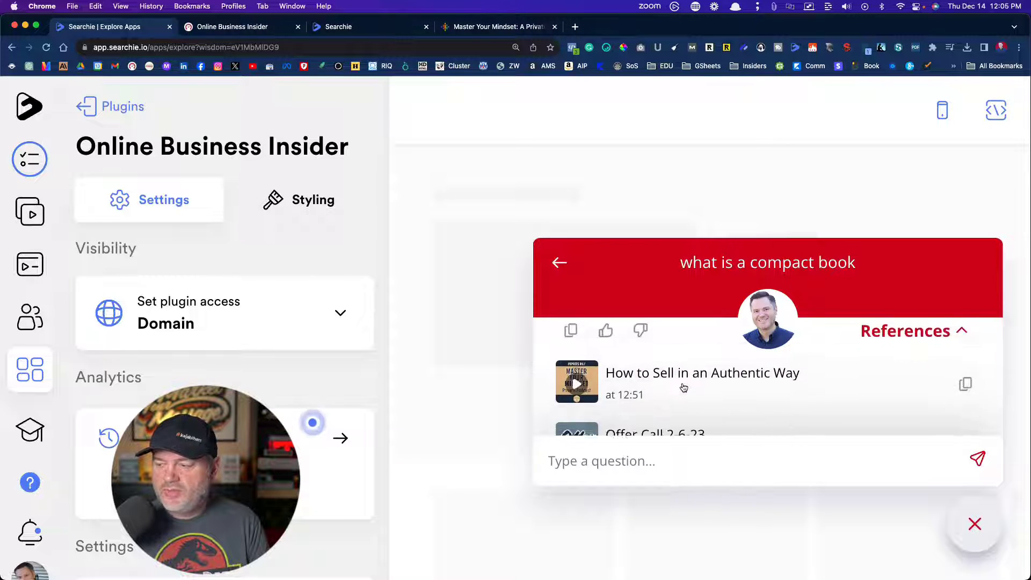
scroll(683, 387, up, 4)
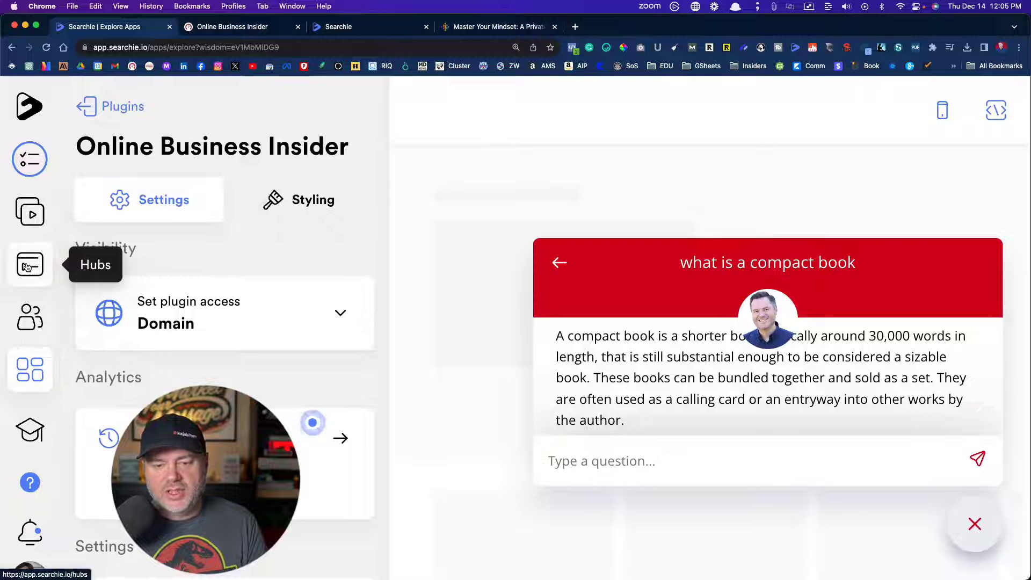
click(30, 212)
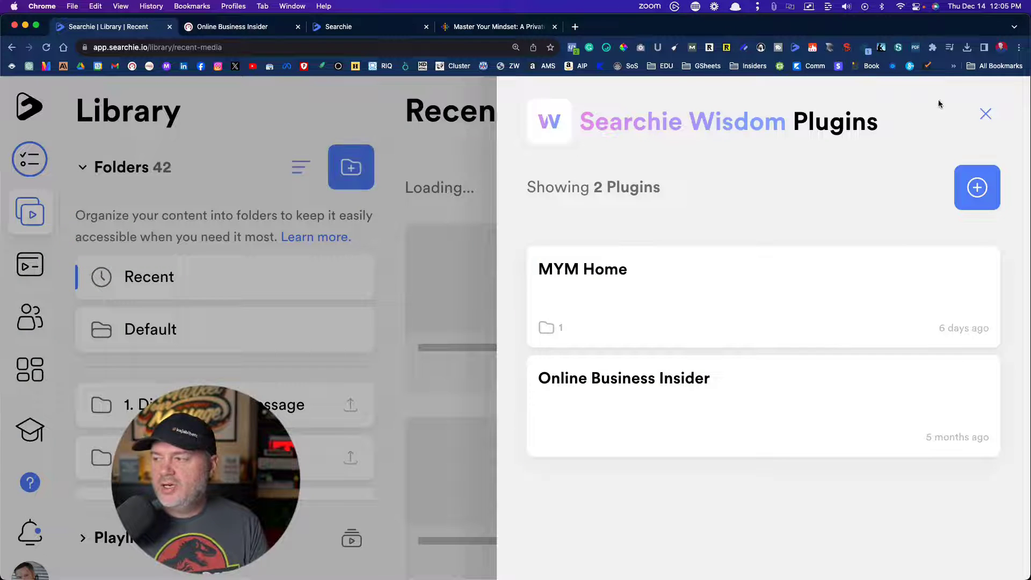
Close the Wisdom Plugins panel, expand Playlists, and open Master Your Mindset: A Private Insider Only Podcast
click(985, 114)
scroll(196, 380, down, 3)
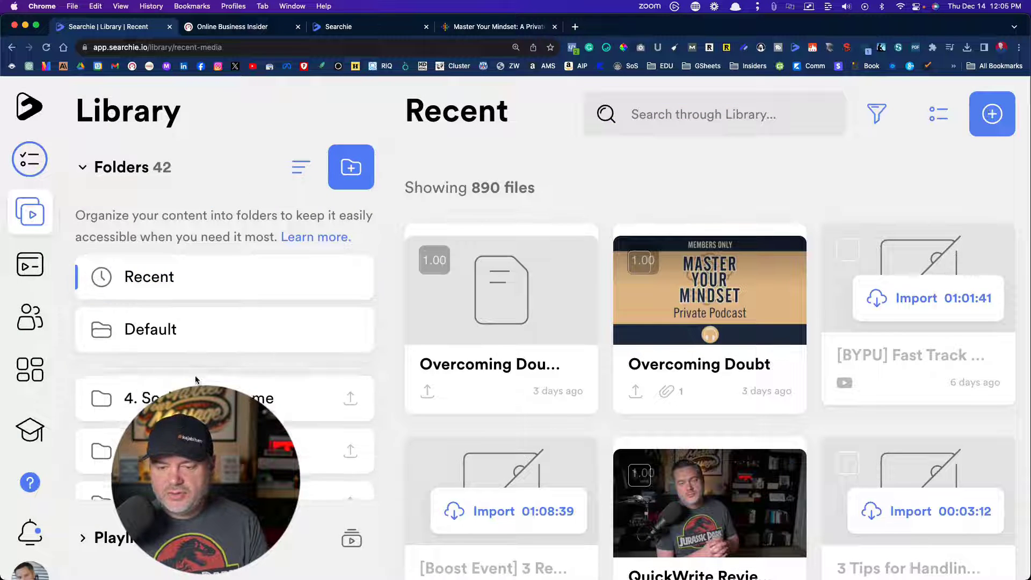
scroll(196, 380, down, 2)
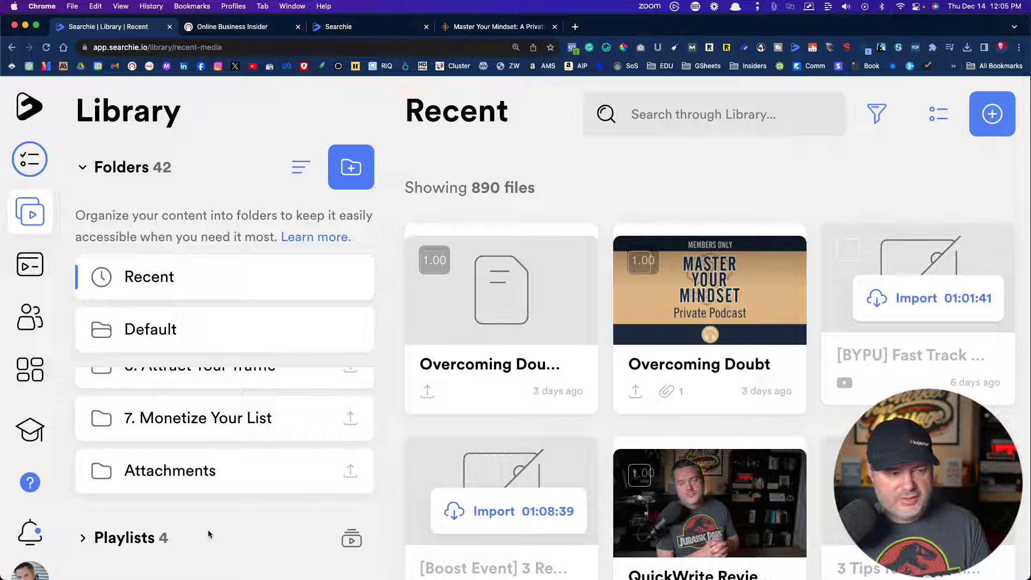
click(143, 537)
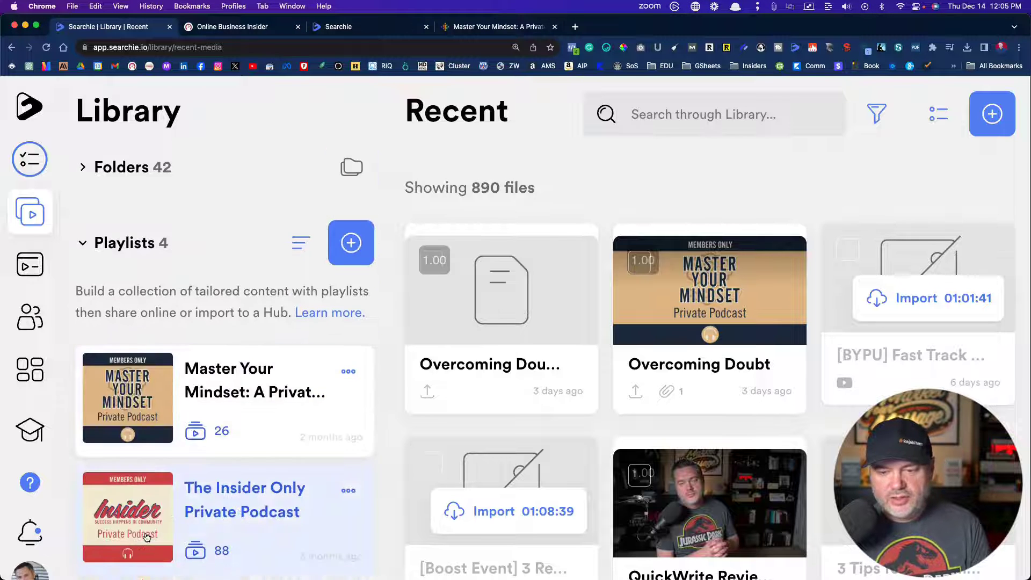
click(247, 374)
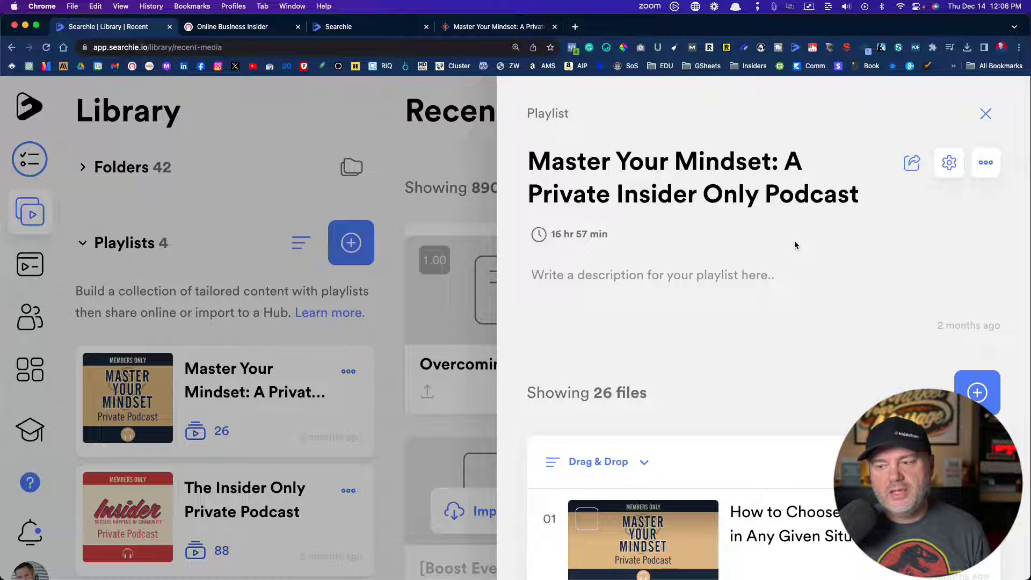
scroll(793, 283, down, 6)
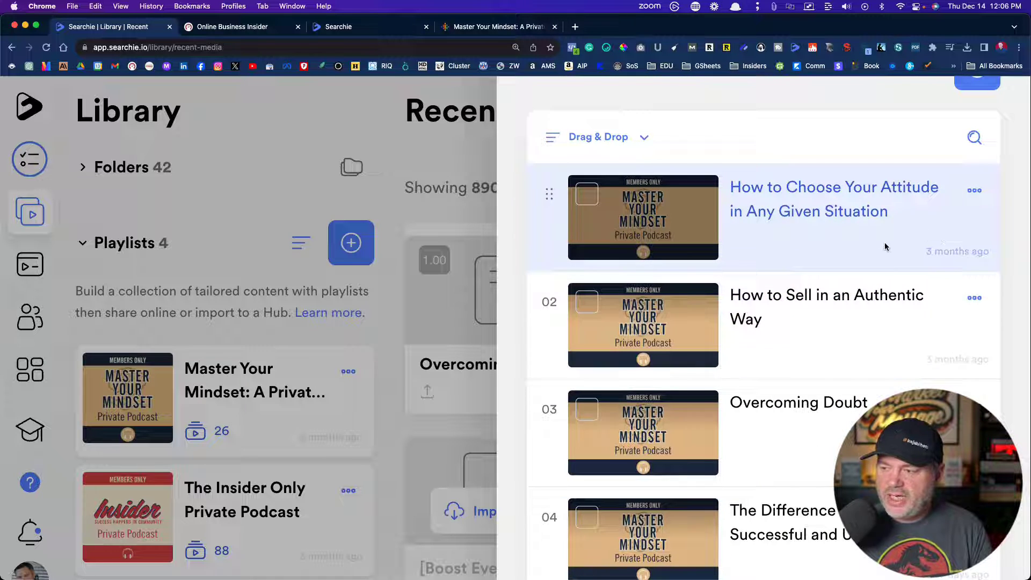
scroll(884, 242, down, 2)
scroll(885, 243, down, 3)
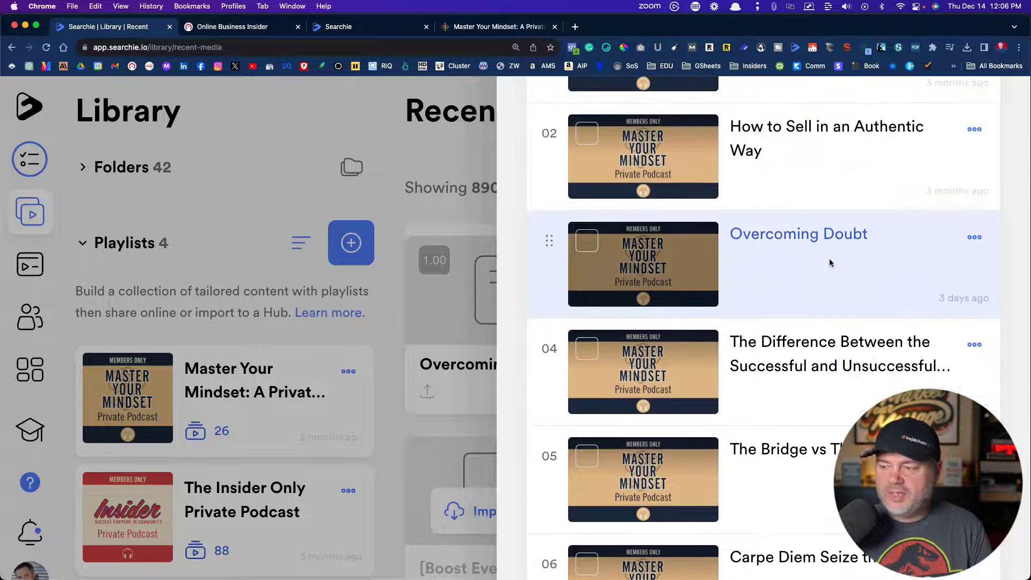
scroll(829, 263, down, 1)
scroll(829, 258, down, 4)
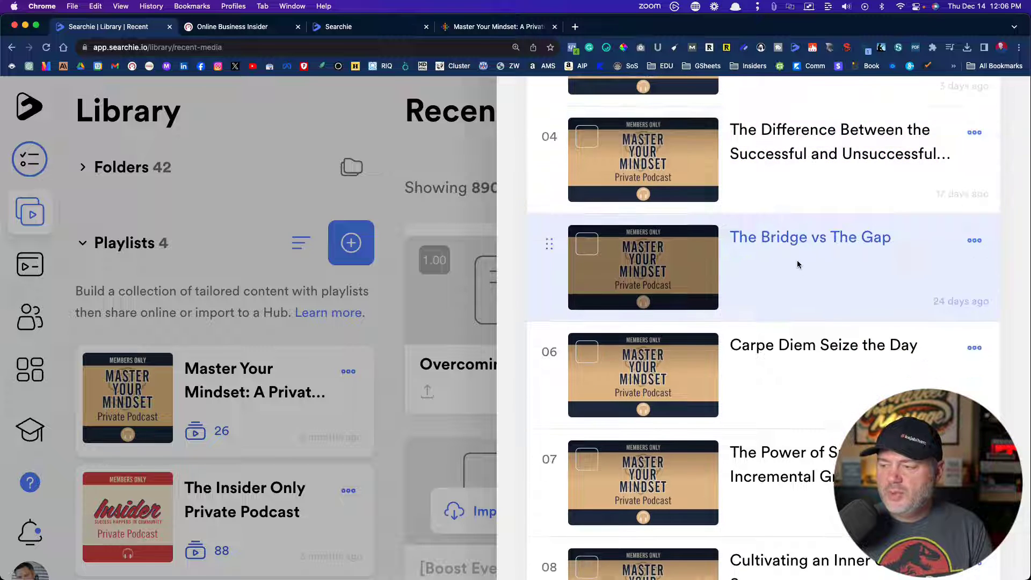
scroll(798, 263, down, 4)
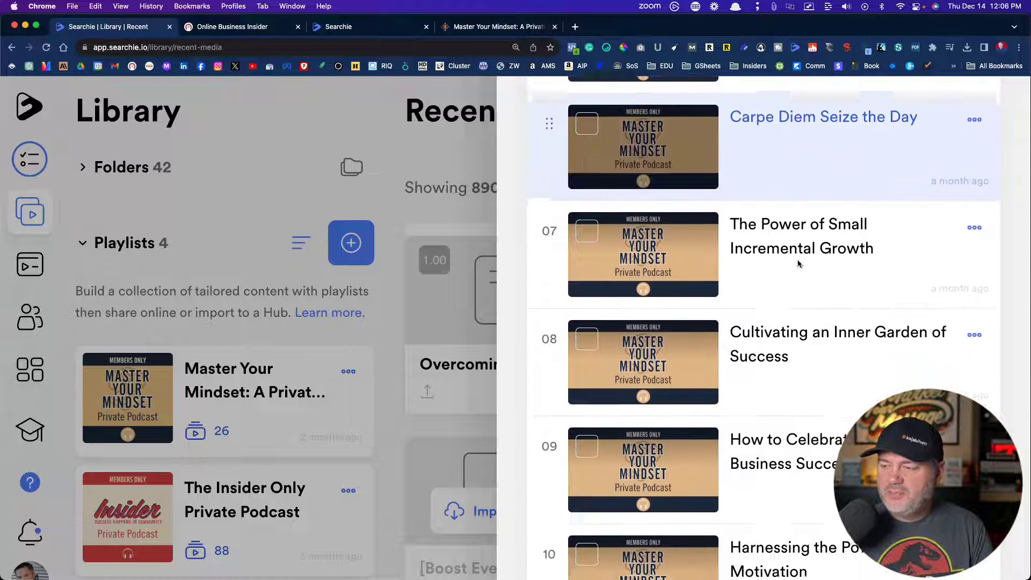
scroll(798, 264, down, 3)
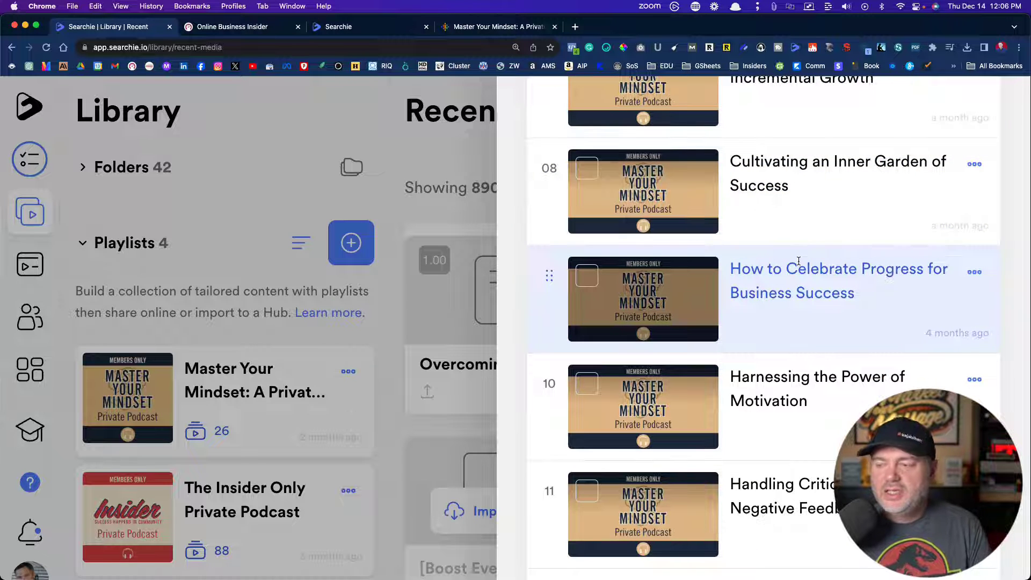
scroll(798, 261, up, 10)
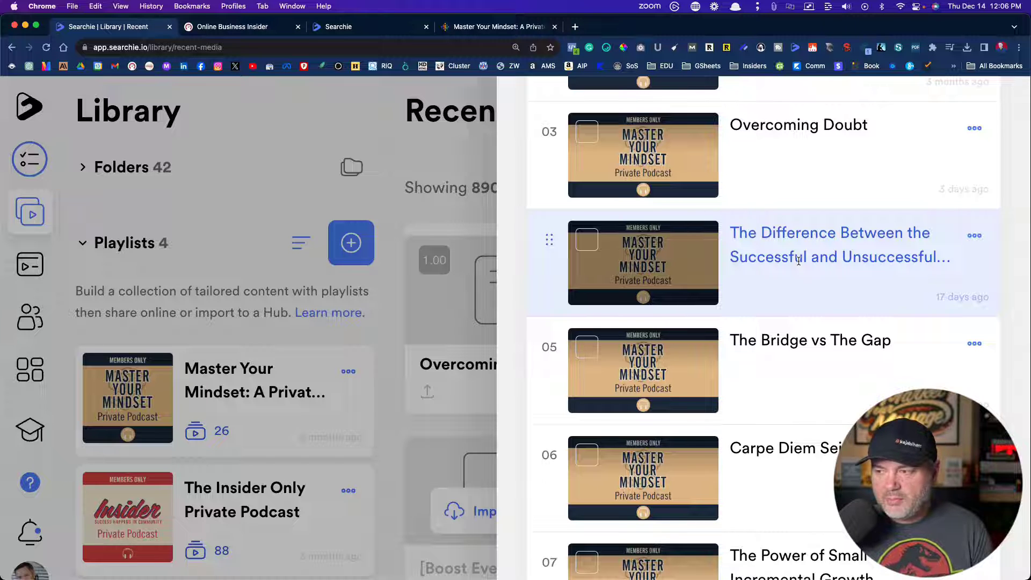
scroll(799, 261, up, 5)
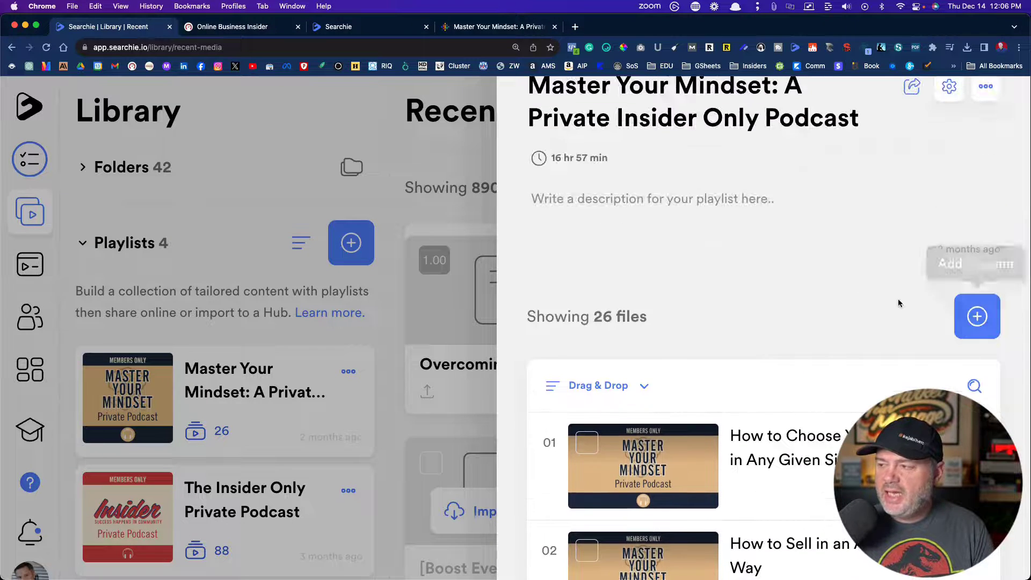
Show the playlist's Share > Listen podcast apps, then view the Master Your Mindset feed in Google Podcasts
click(912, 165)
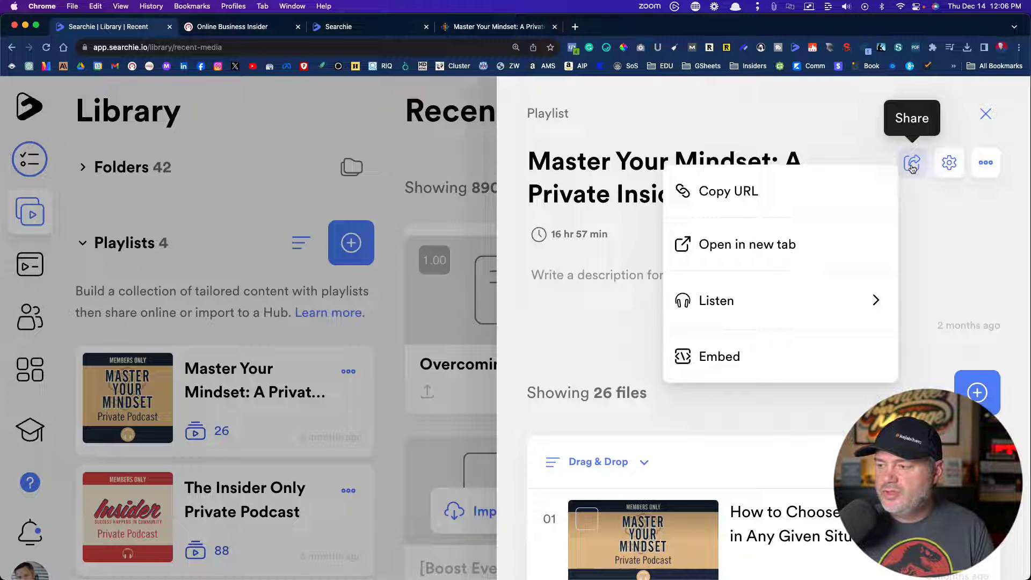
click(742, 304)
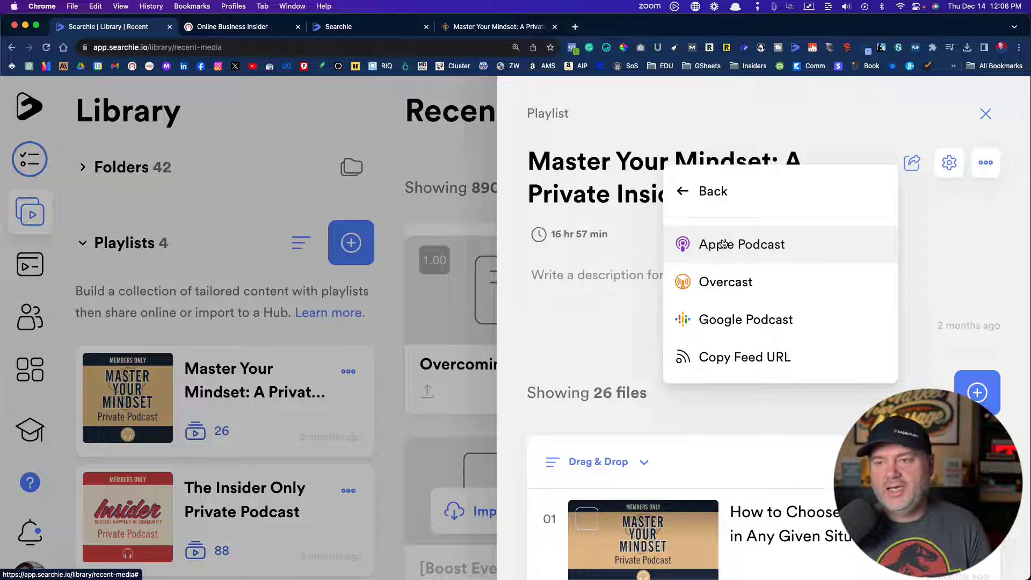
click(468, 28)
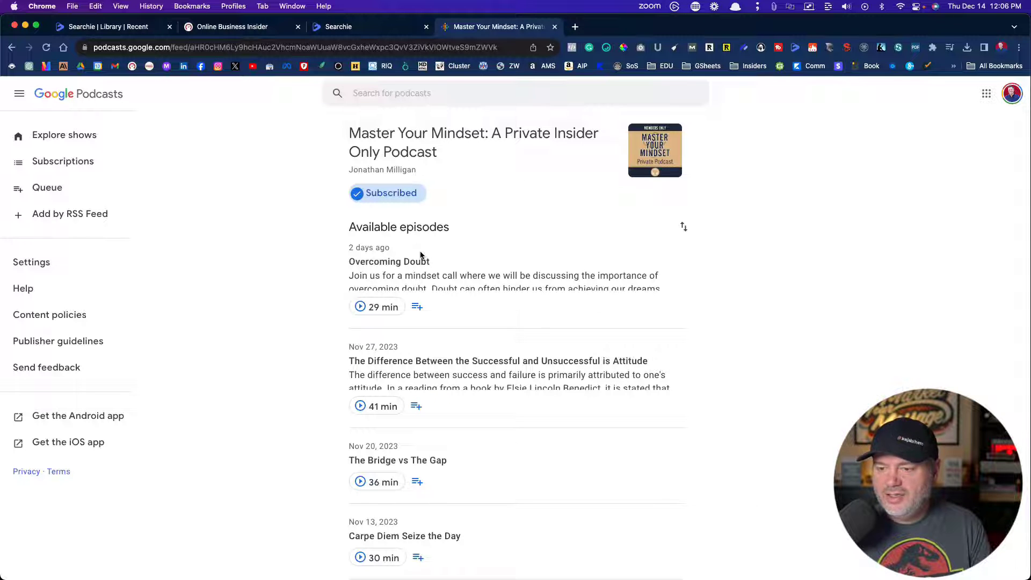
scroll(421, 257, down, 5)
scroll(421, 257, down, 10)
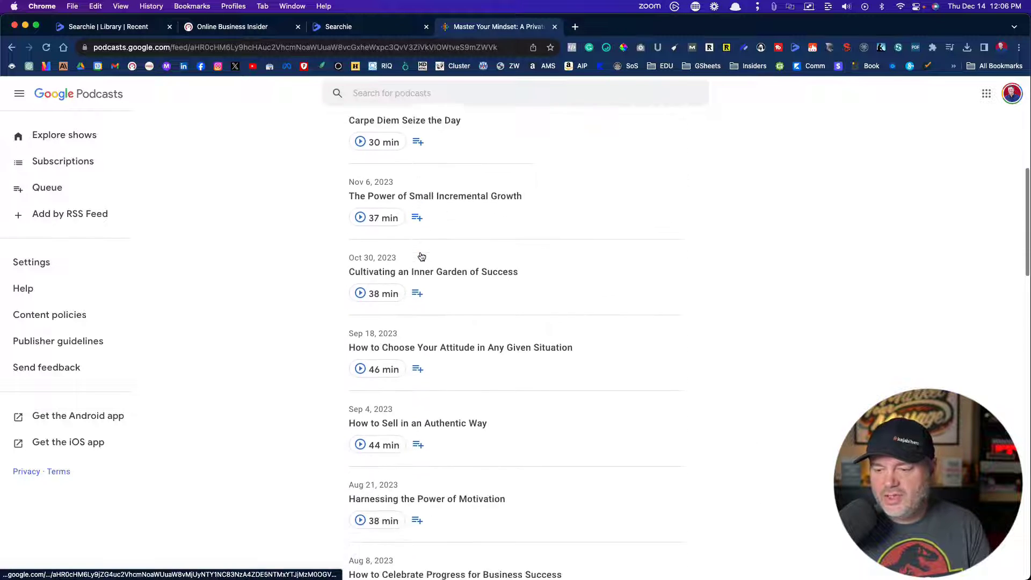
scroll(421, 257, down, 9)
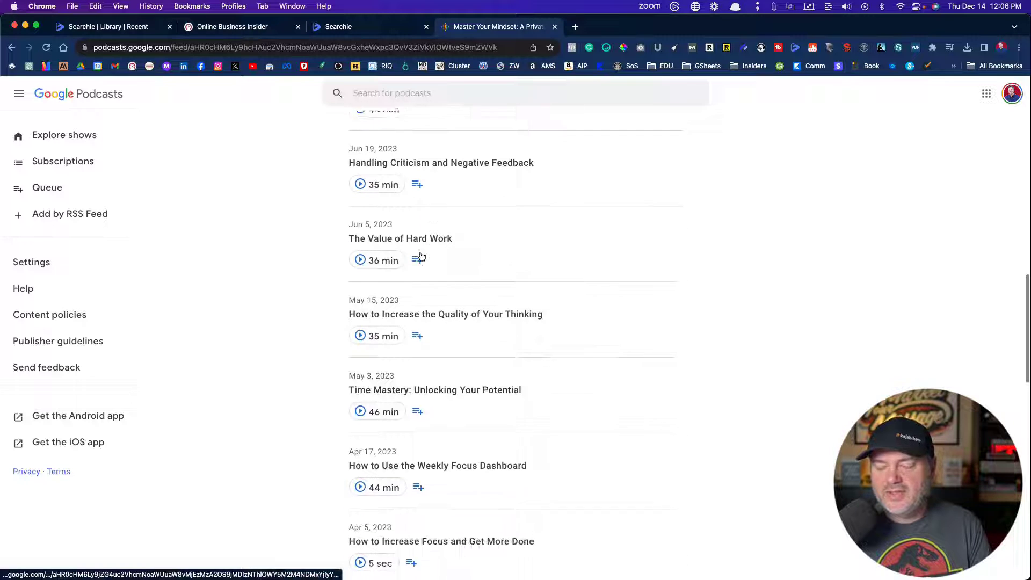
scroll(421, 256, down, 9)
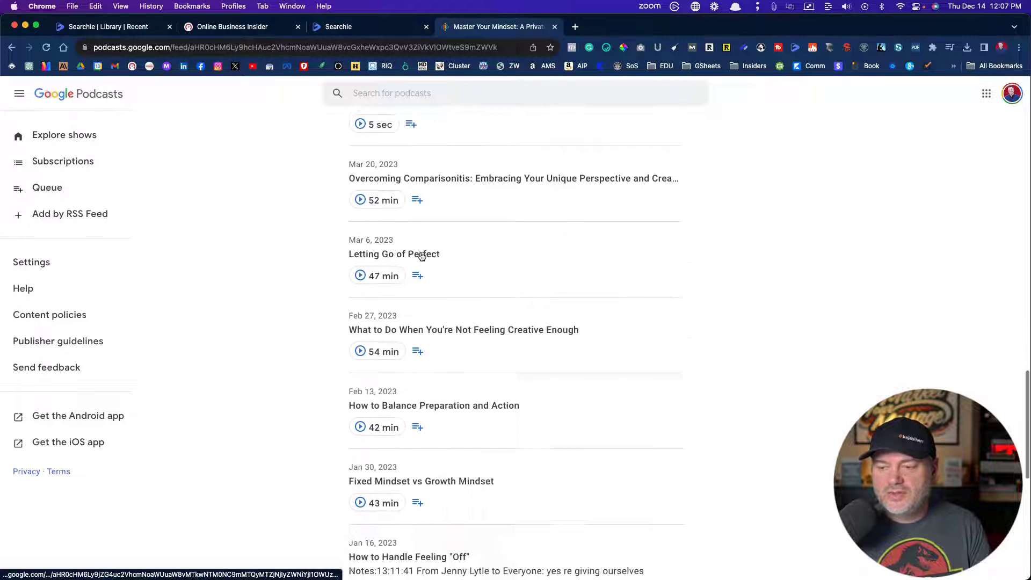
scroll(422, 257, up, 20)
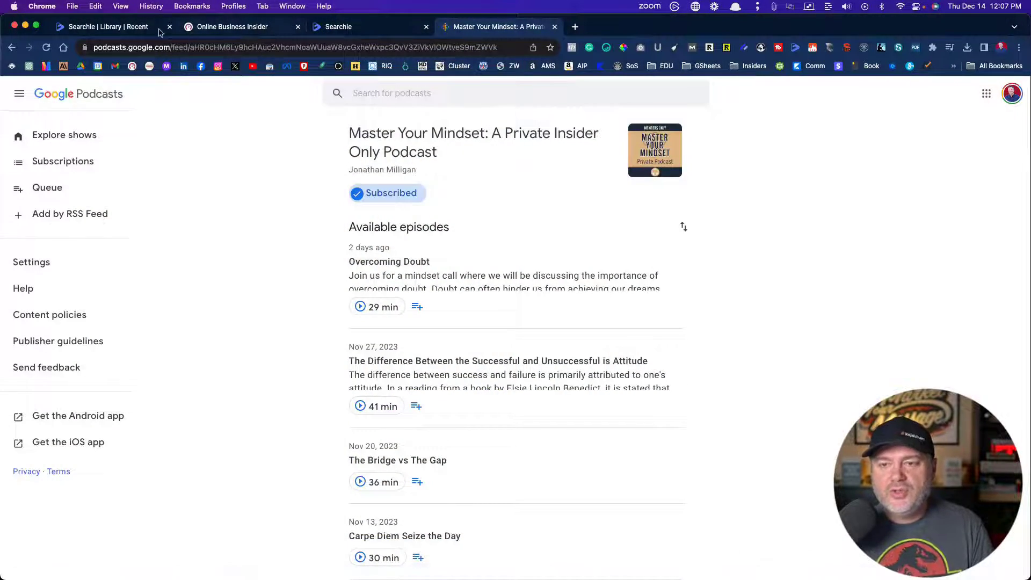
Go back to the Searchie Library tab and close the playlist panel
click(338, 30)
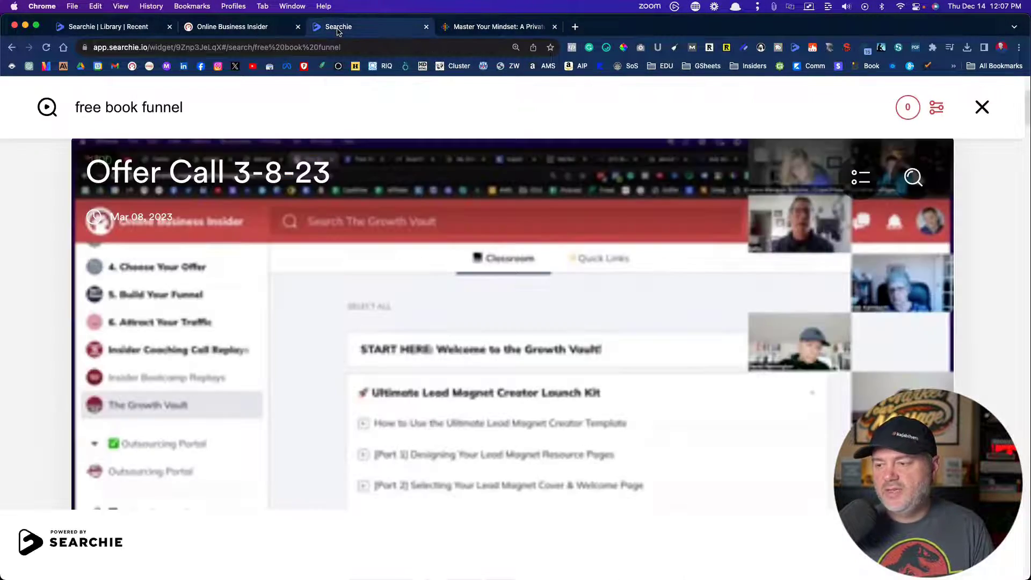
click(127, 25)
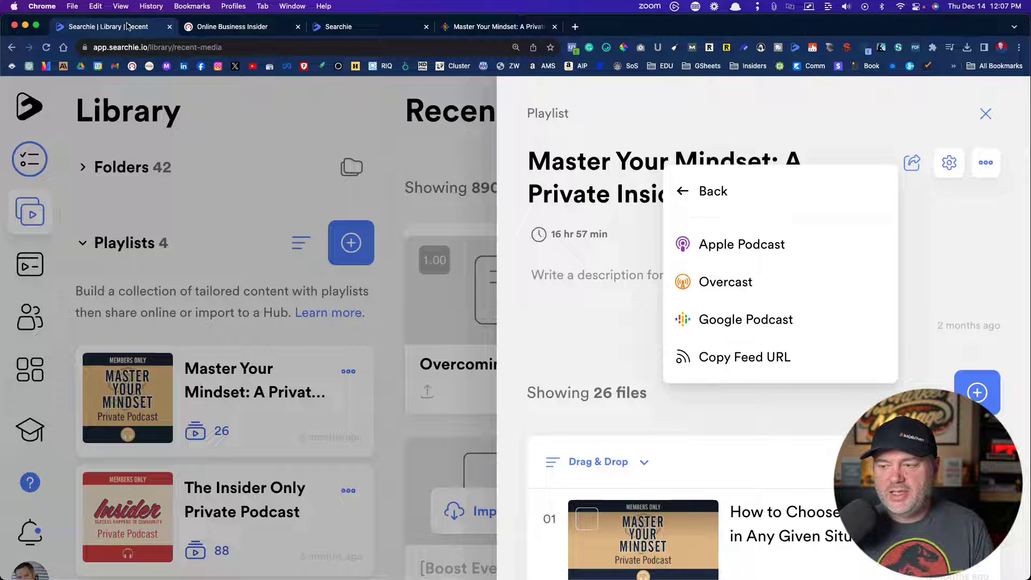
click(441, 156)
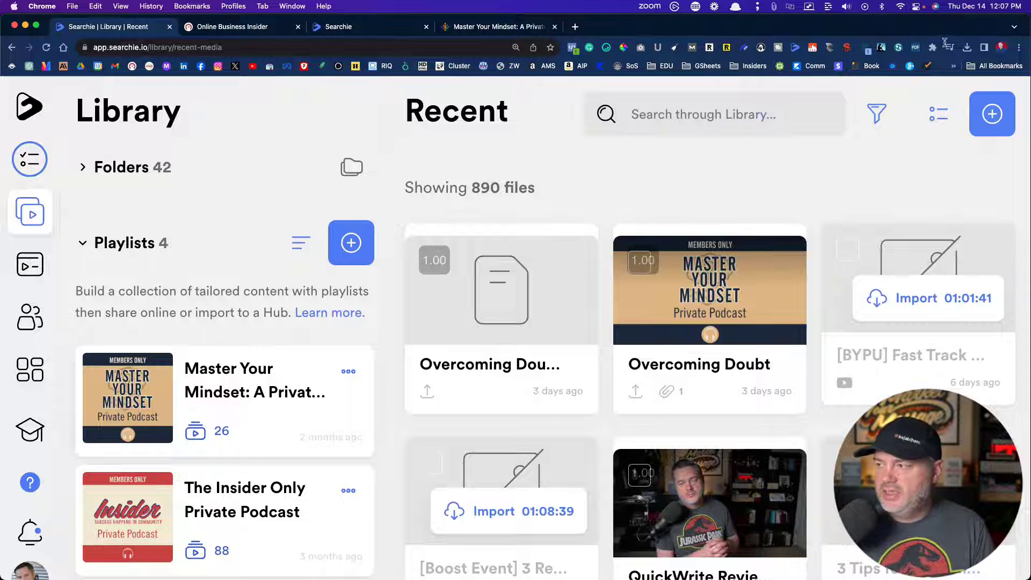
Adjust the Chrome page zoom so the library fits the window
click(1019, 51)
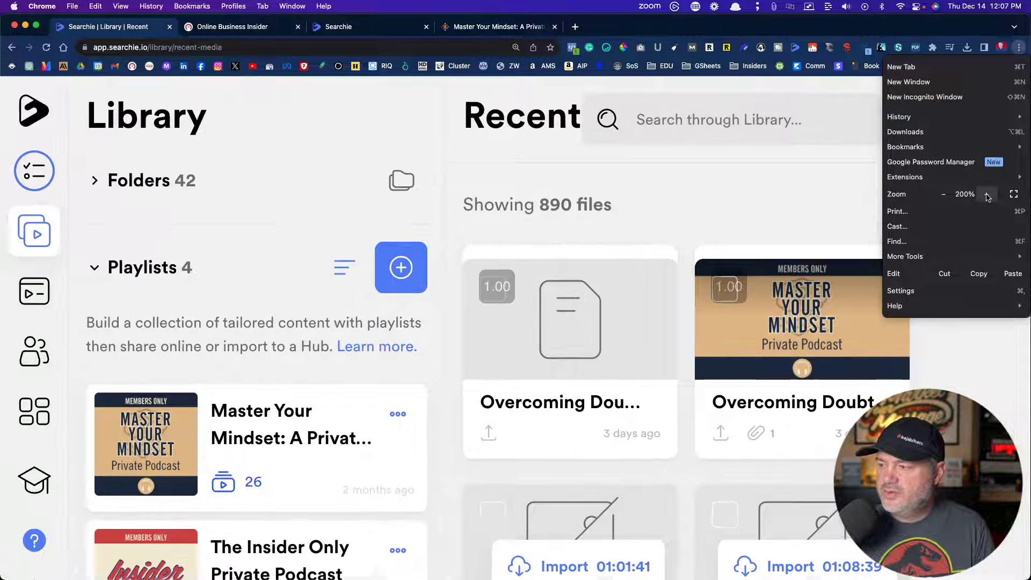
click(987, 195)
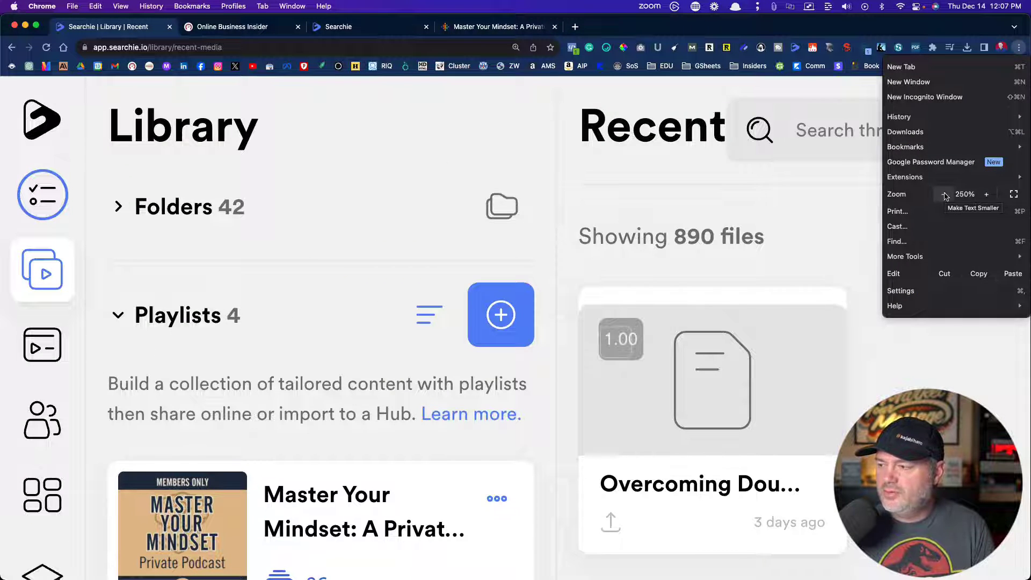
click(945, 195)
click(945, 195)
click(945, 195)
click(945, 195)
click(945, 195)
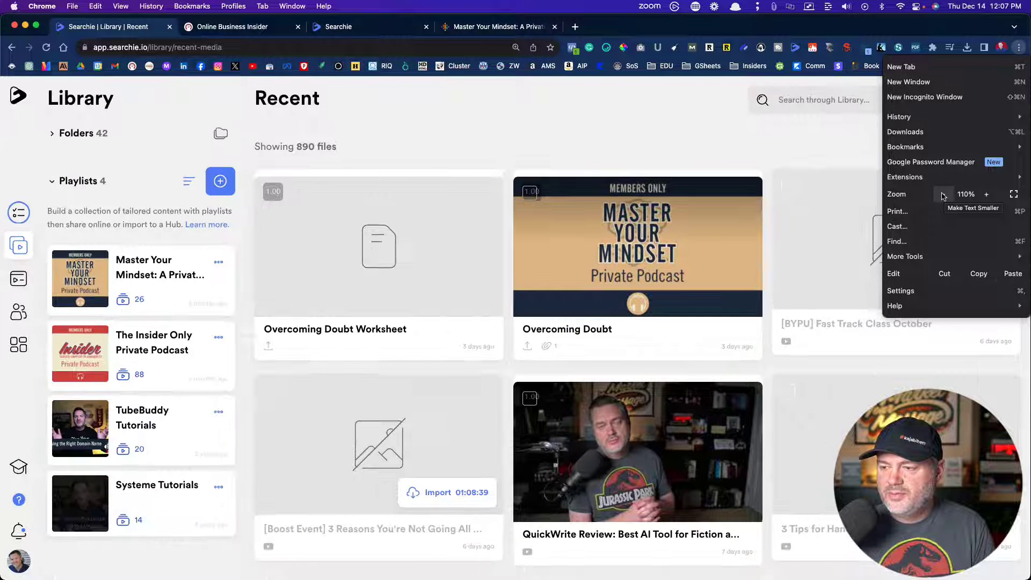
click(418, 105)
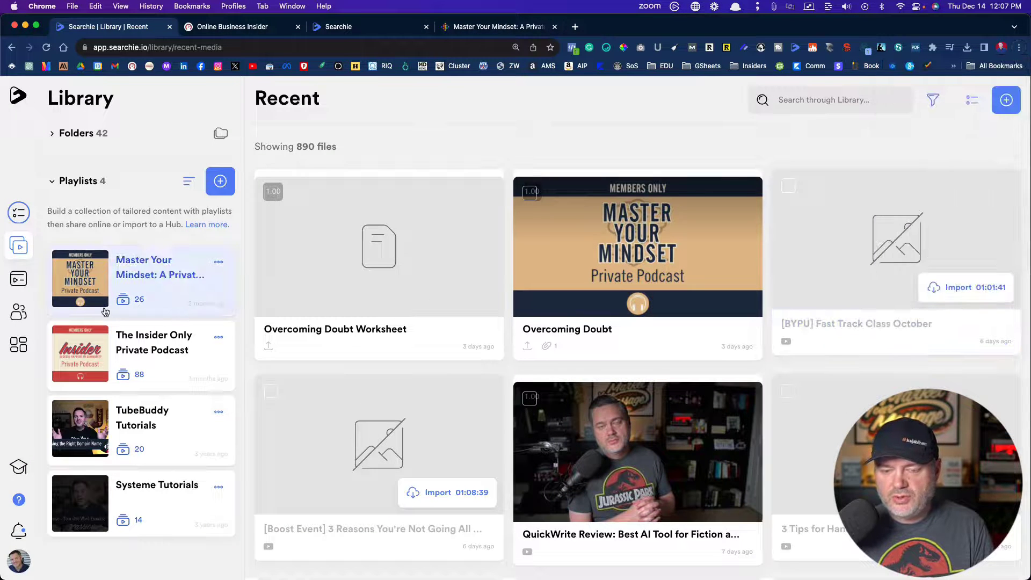
Expand Folders and re-expand Playlists to list the four playlists
click(62, 133)
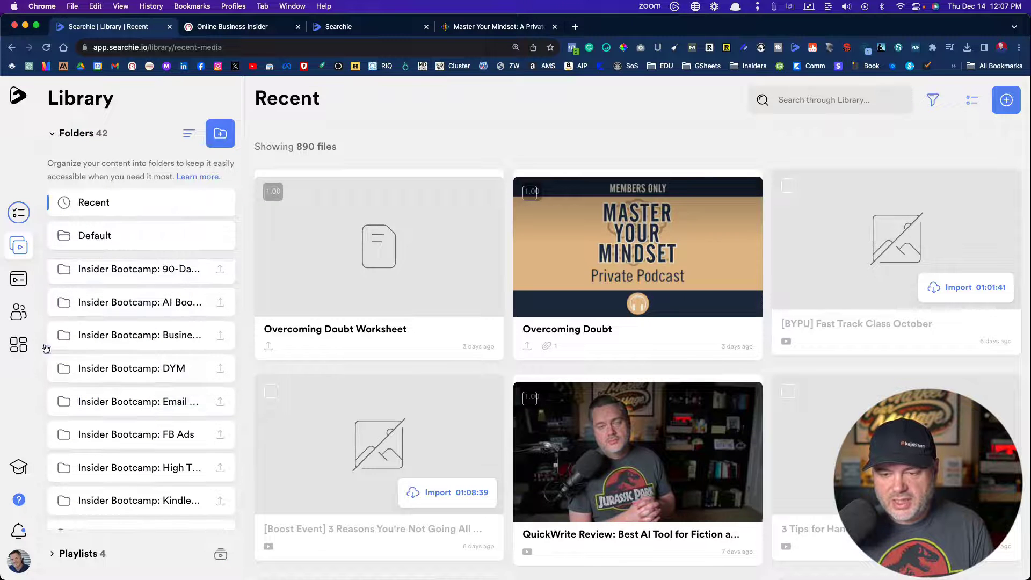
scroll(107, 377, down, 8)
scroll(108, 377, down, 10)
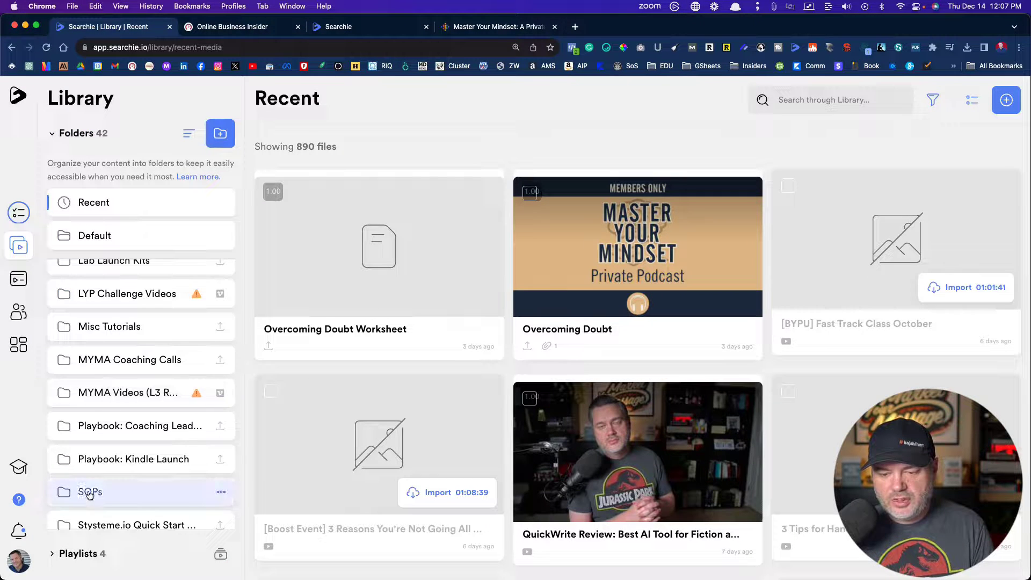
click(81, 553)
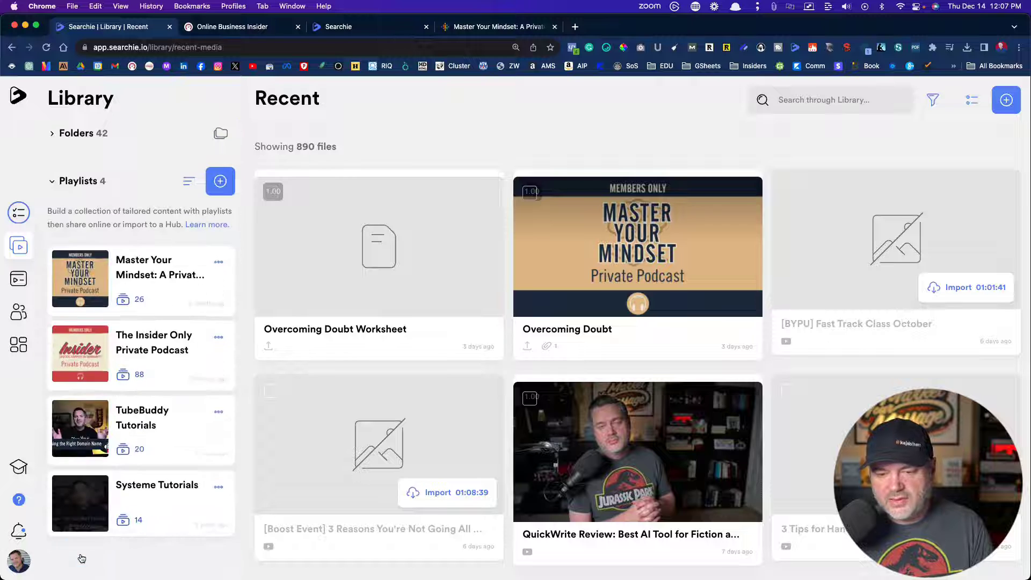
click(142, 275)
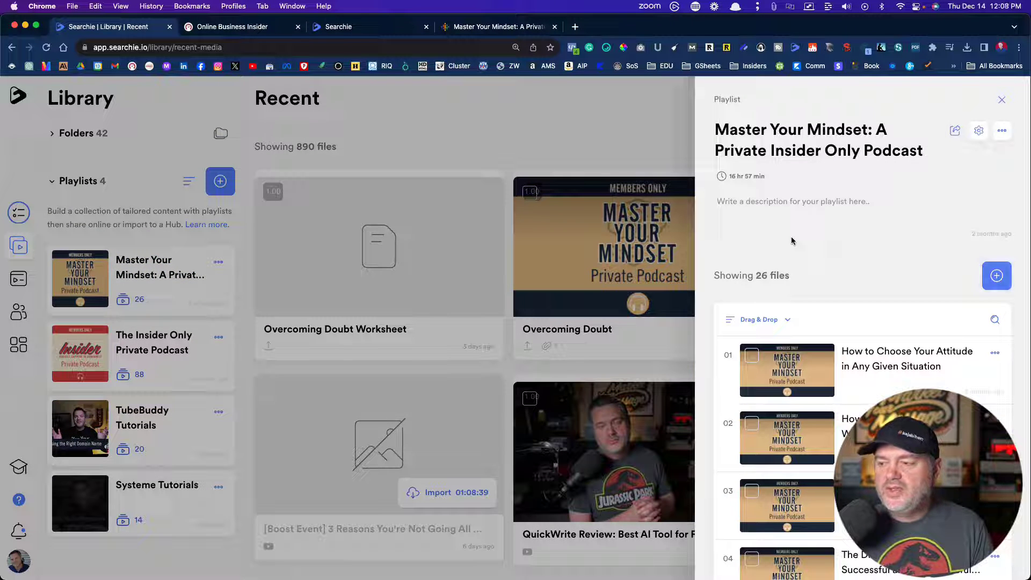
scroll(863, 252, down, 3)
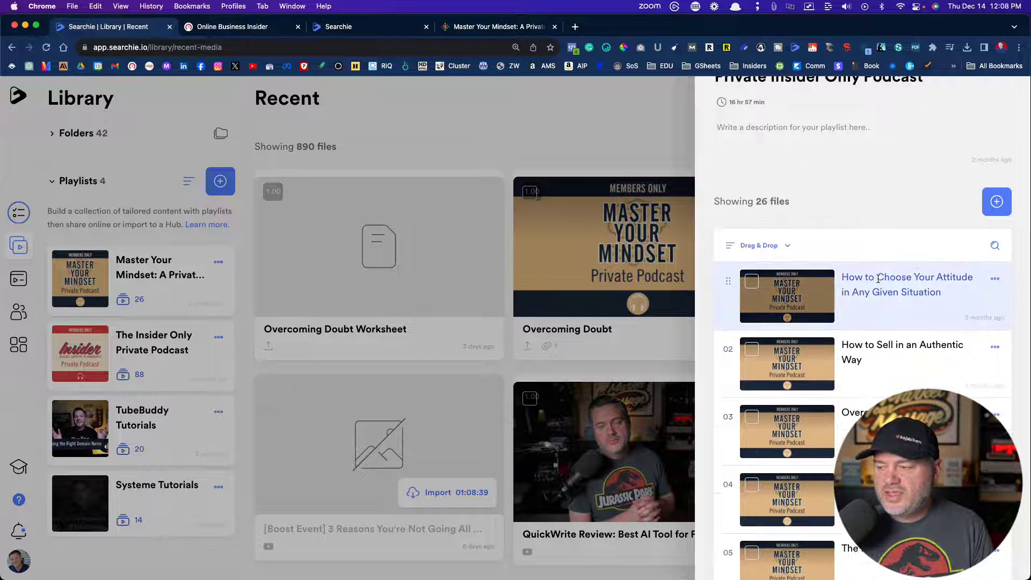
scroll(879, 278, down, 1)
click(882, 261)
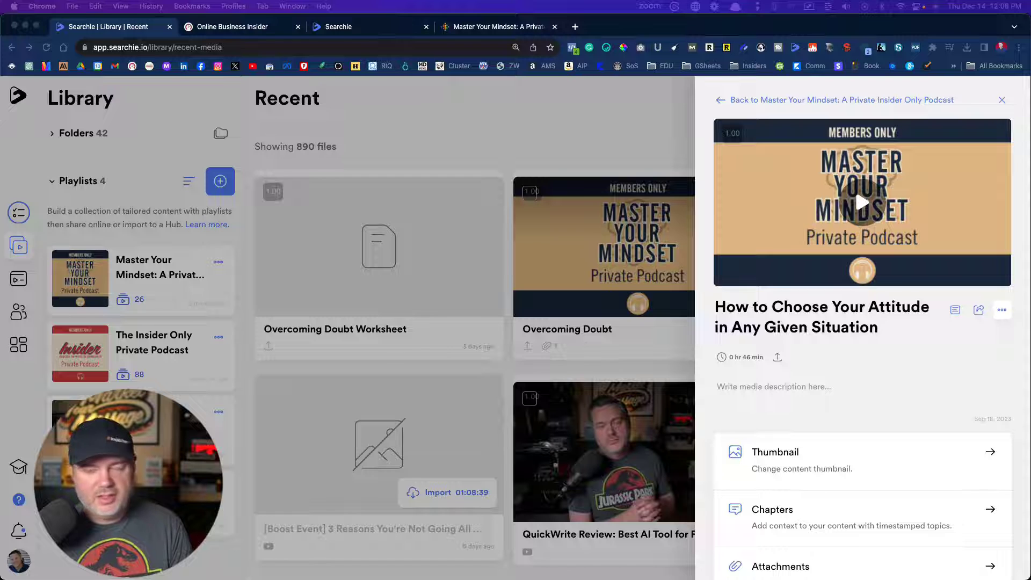
scroll(855, 188, down, 2)
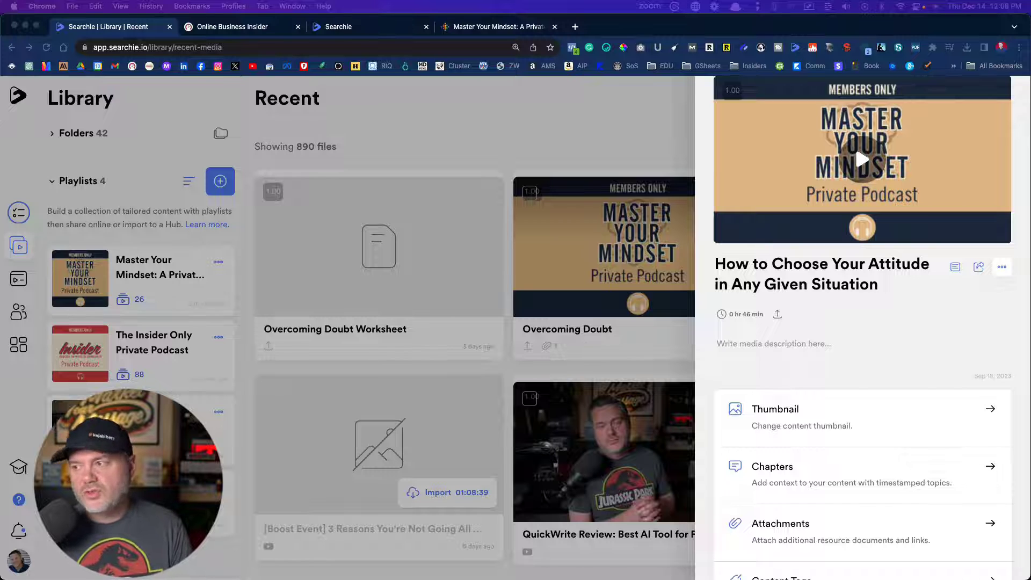
scroll(855, 145, down, 10)
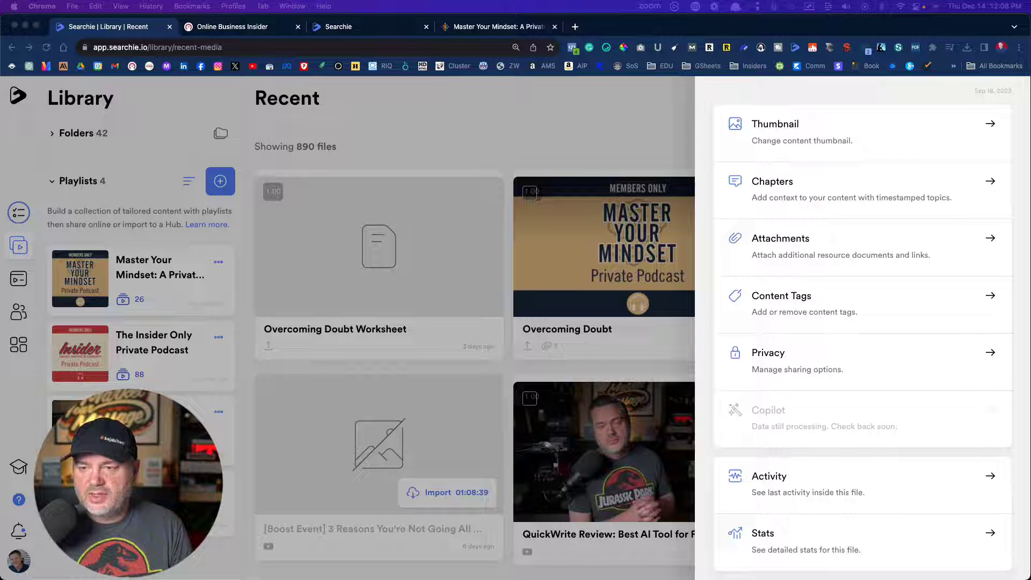
click(360, 127)
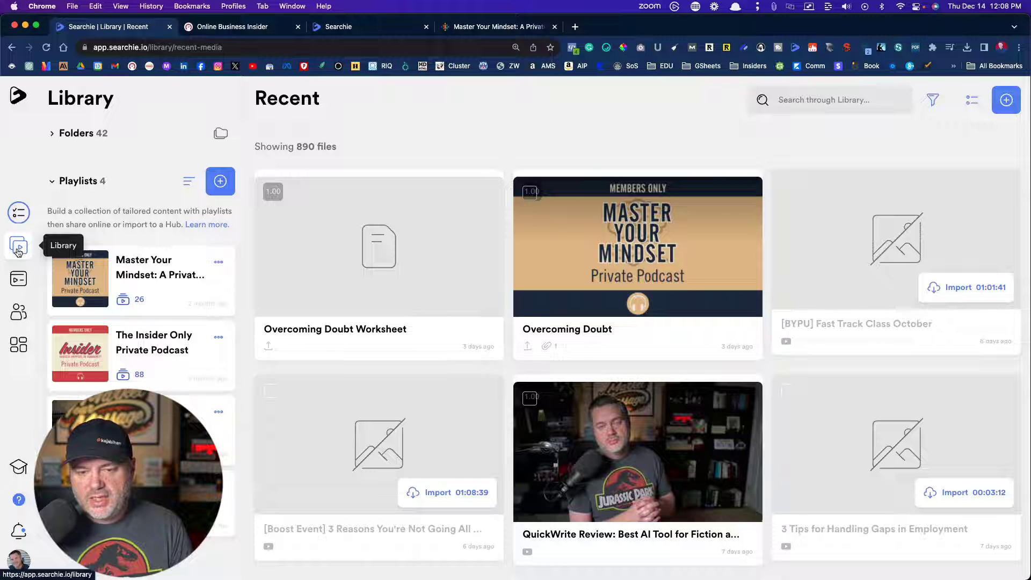
Go from Hubs back to Library and open the 1. Discover Your Message folder
click(19, 285)
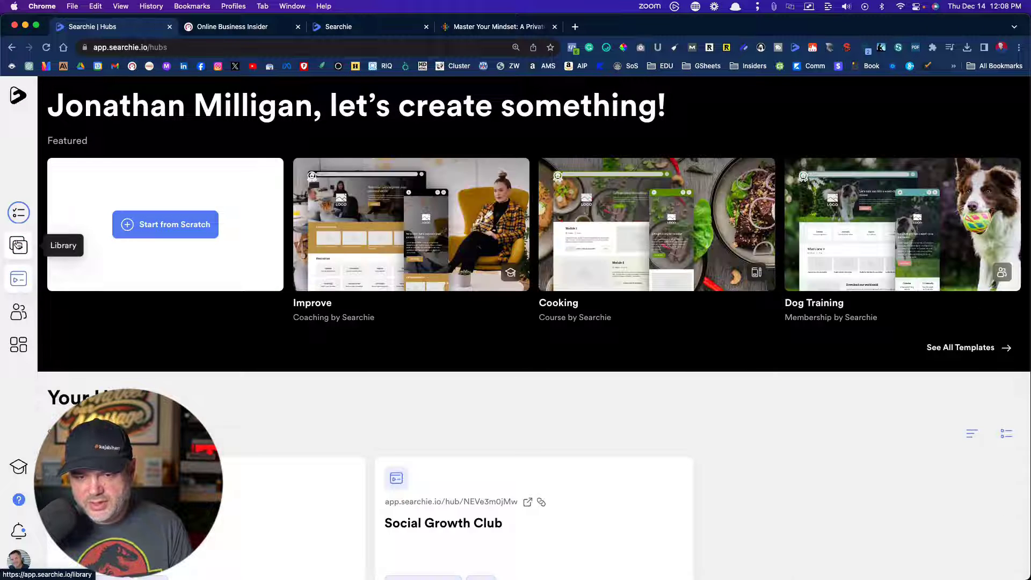
click(19, 246)
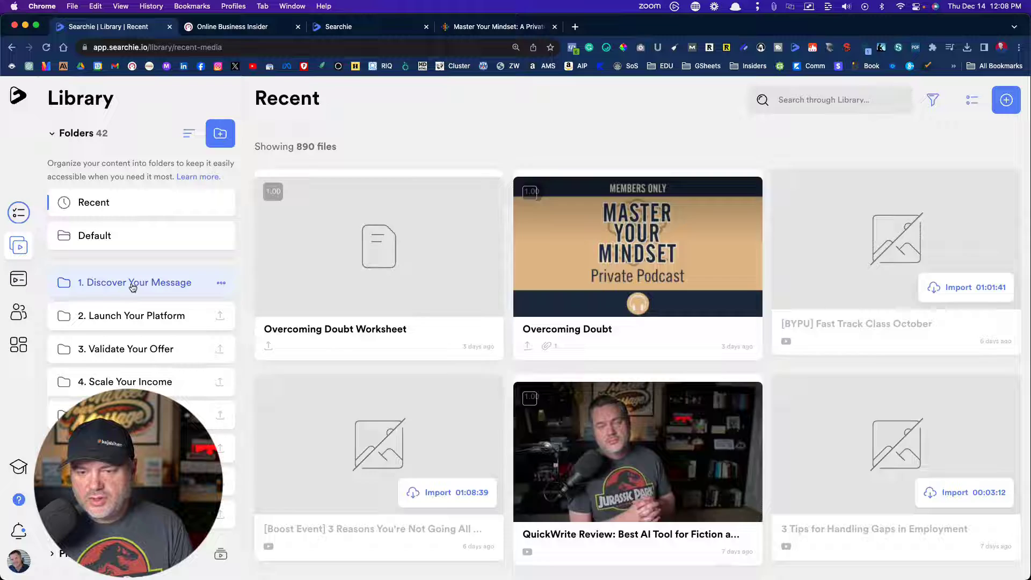
click(132, 284)
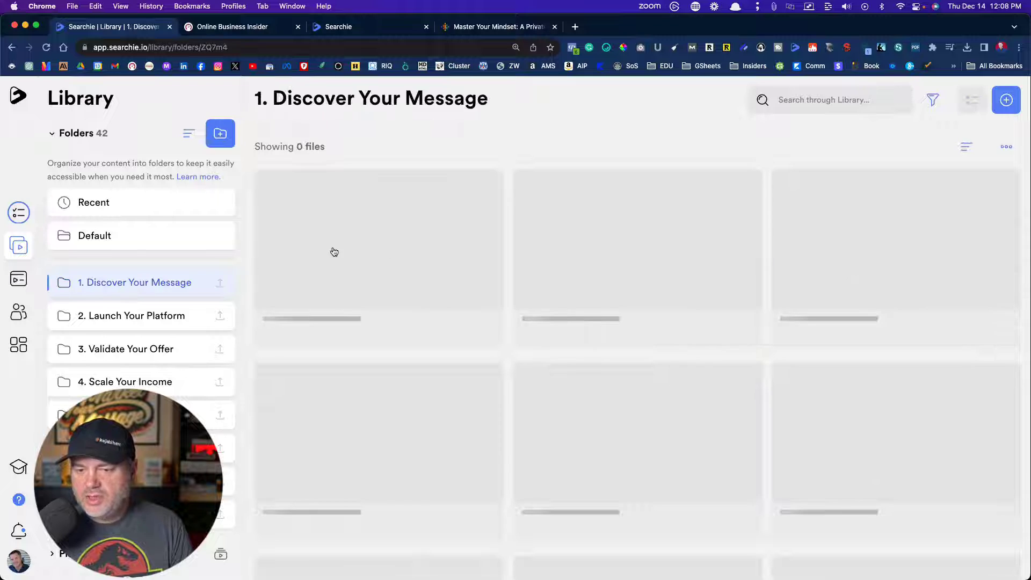
scroll(639, 259, down, 5)
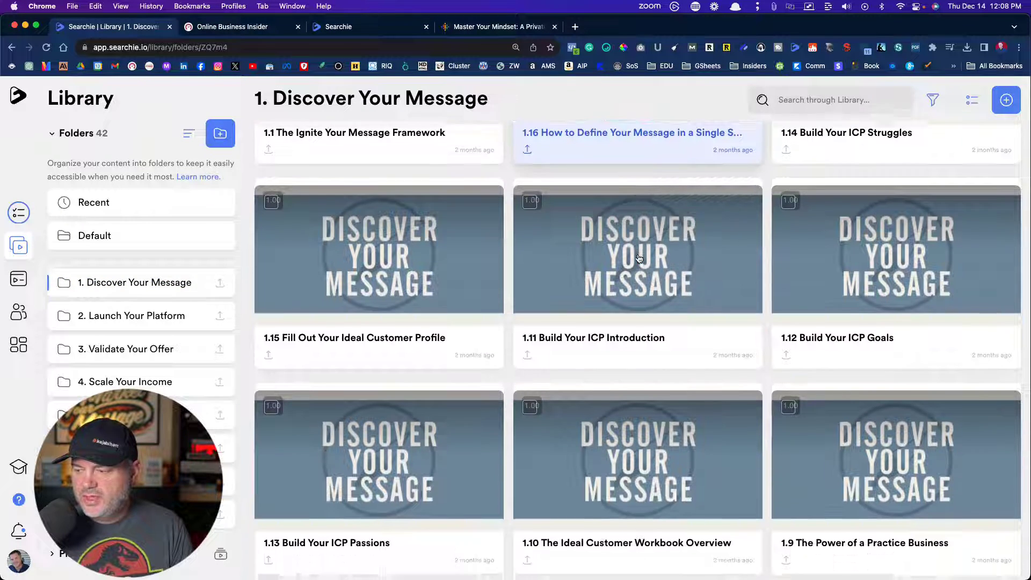
scroll(639, 259, down, 4)
scroll(639, 322, up, 2)
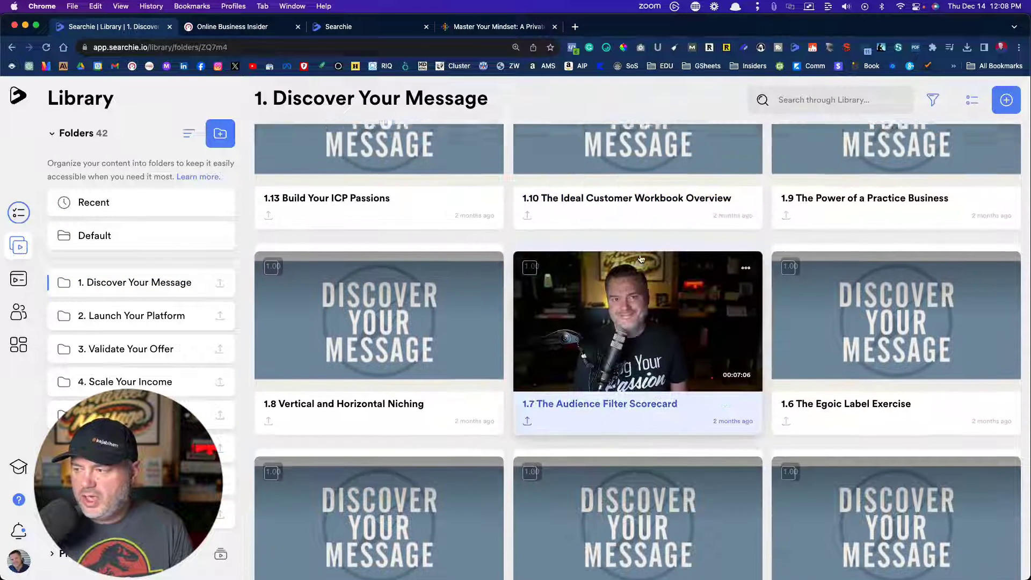
Preview the details of 1.9 The Power of a Practice Business, then close the panel
click(888, 215)
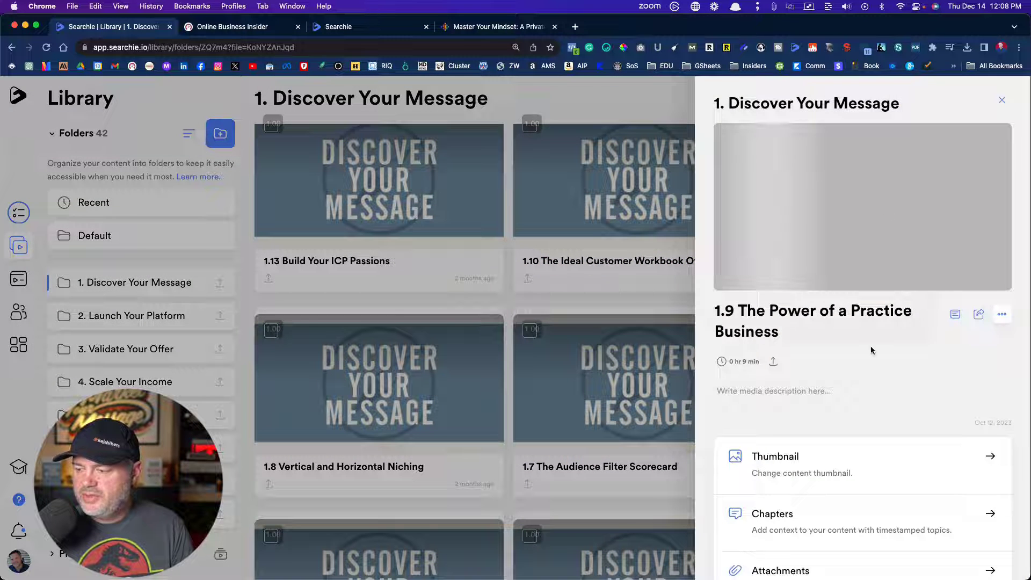
scroll(871, 351, down, 6)
scroll(872, 352, up, 5)
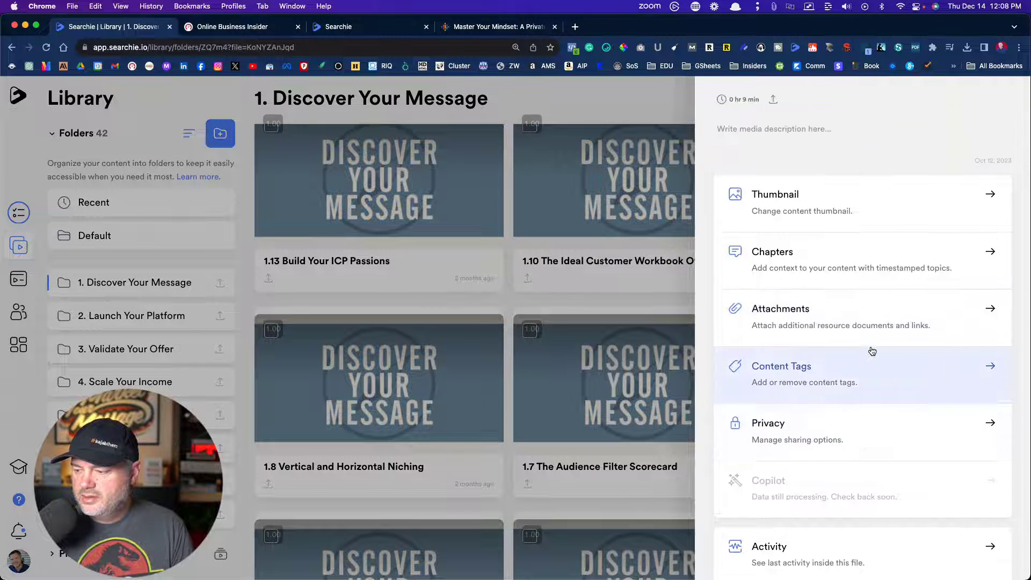
scroll(872, 351, up, 2)
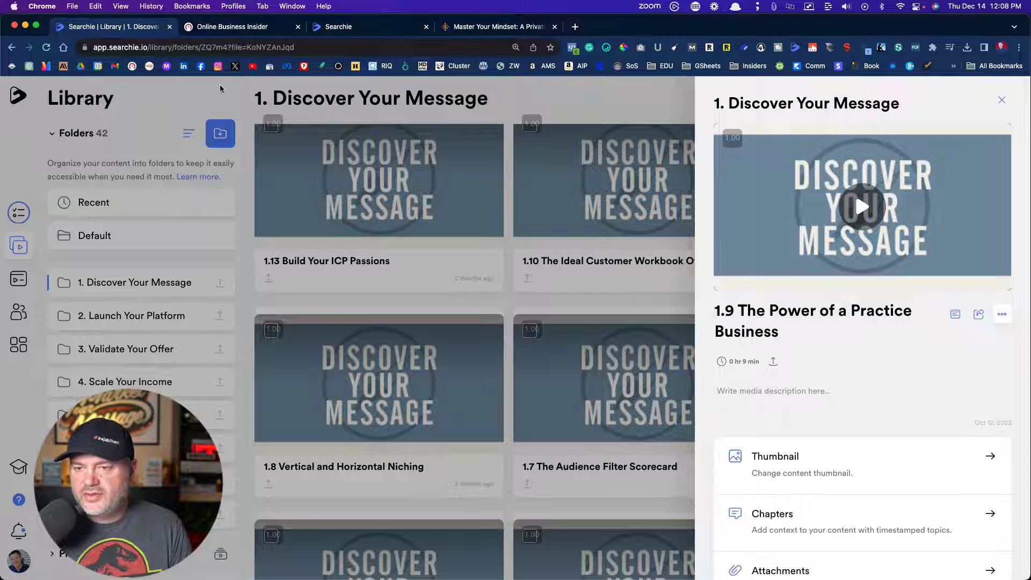
click(199, 91)
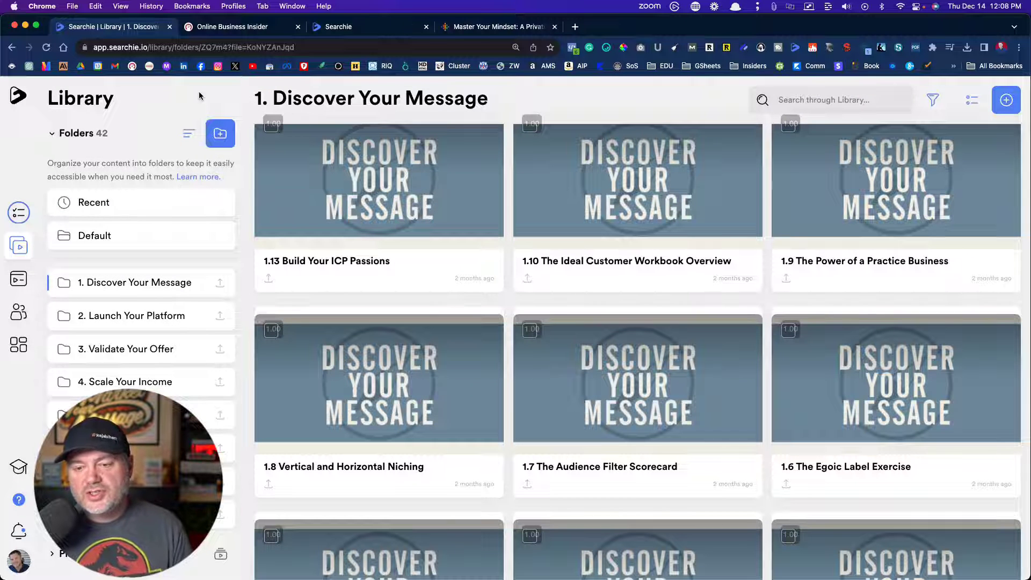